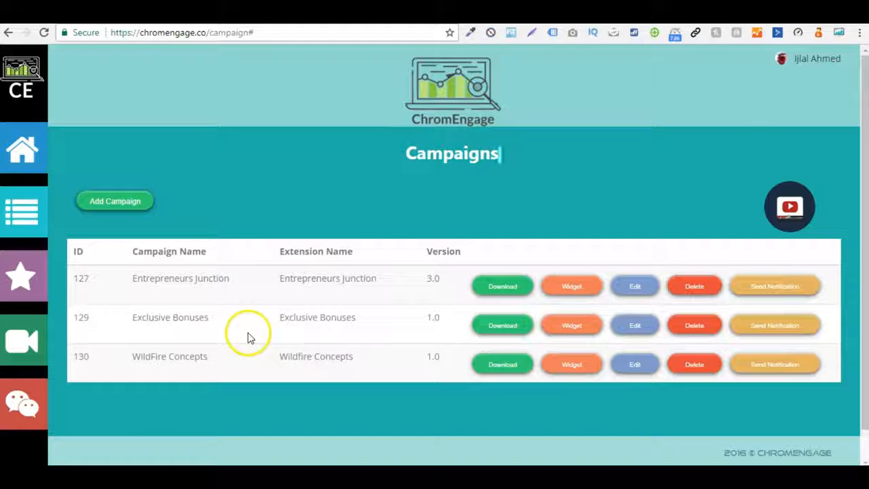
Open the WildFire Concepts campaign for editing.
triple_click(370, 361)
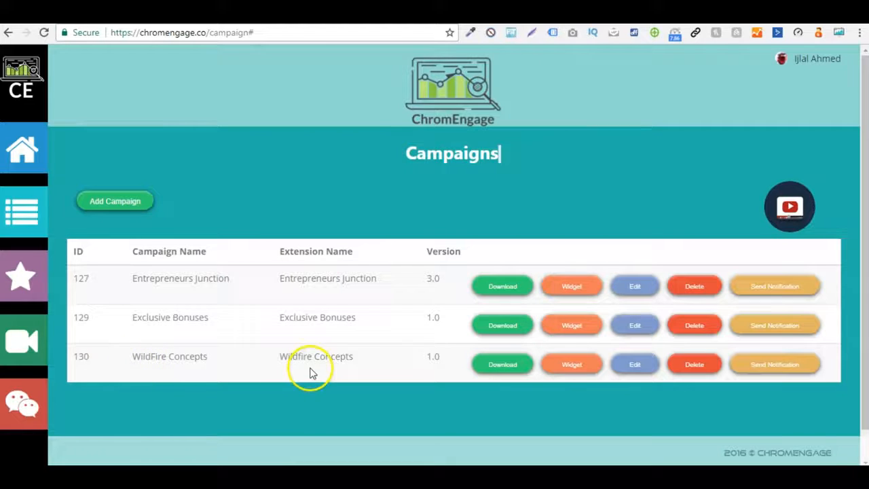
click(637, 364)
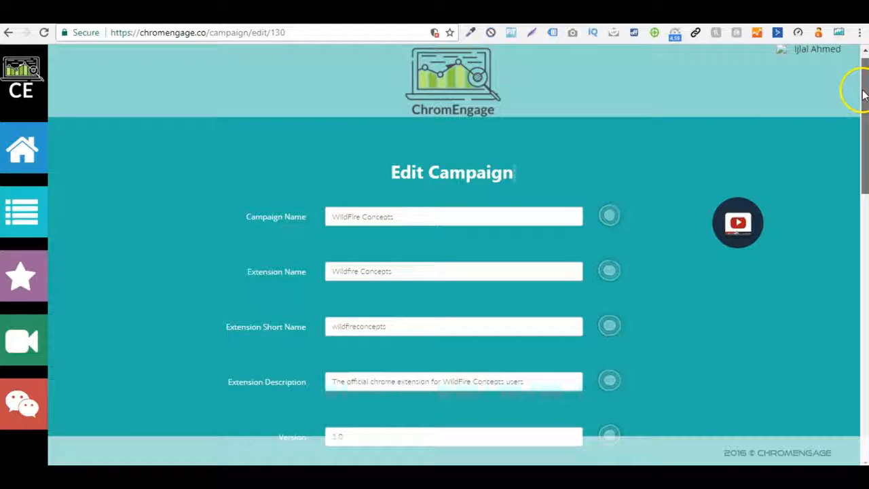
Look over the campaign name, extension name, short name and description fields of the WildFire Concepts campaign.
click(335, 226)
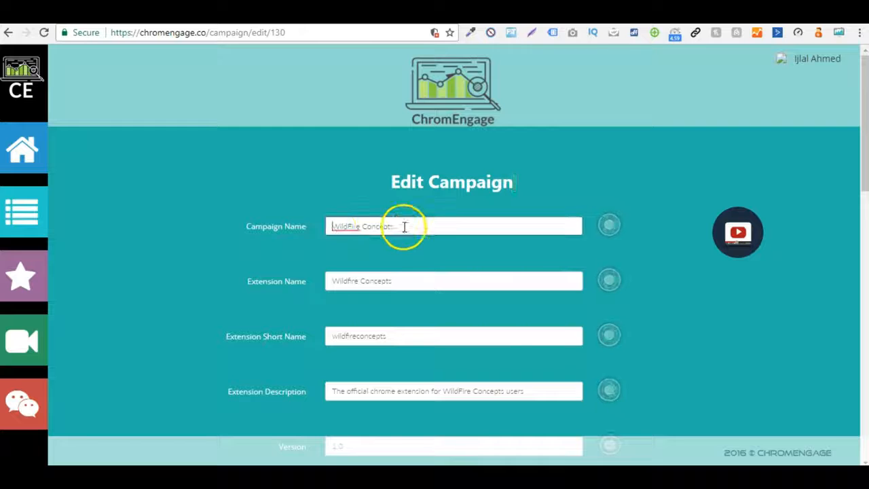
scroll(855, 122, down, 2)
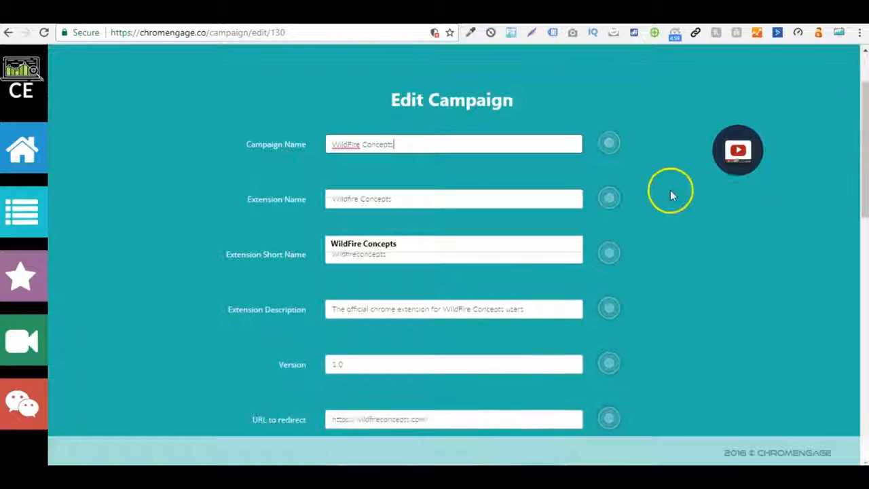
drag(858, 165, 857, 229)
scroll(855, 184, up, 4)
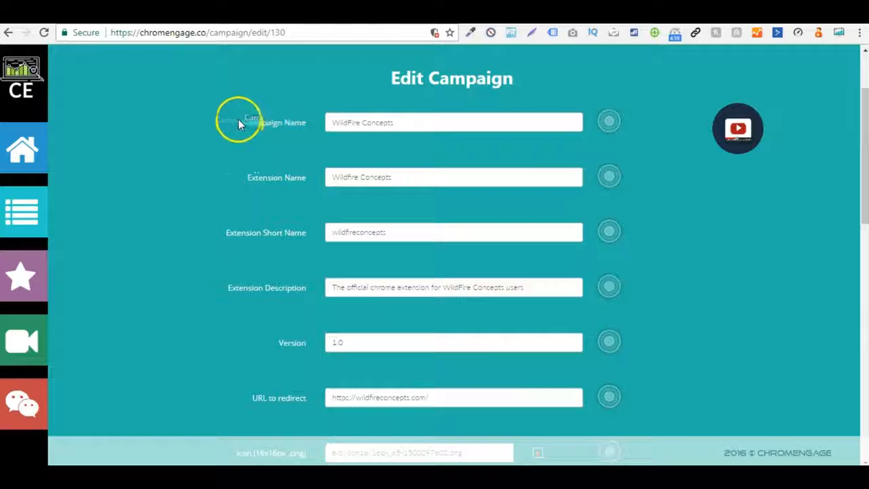
drag(240, 123, 321, 124)
click(300, 129)
drag(245, 180, 268, 179)
click(268, 180)
drag(228, 238, 295, 239)
click(717, 293)
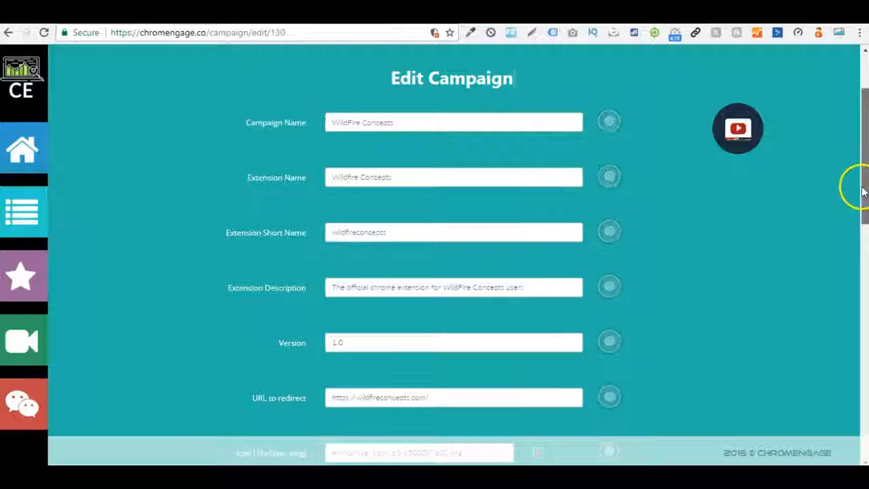
Set the extension version of the WildFire Concepts campaign to 2.0.
drag(863, 193, 863, 218)
drag(266, 207, 229, 209)
drag(280, 261, 338, 260)
click(334, 261)
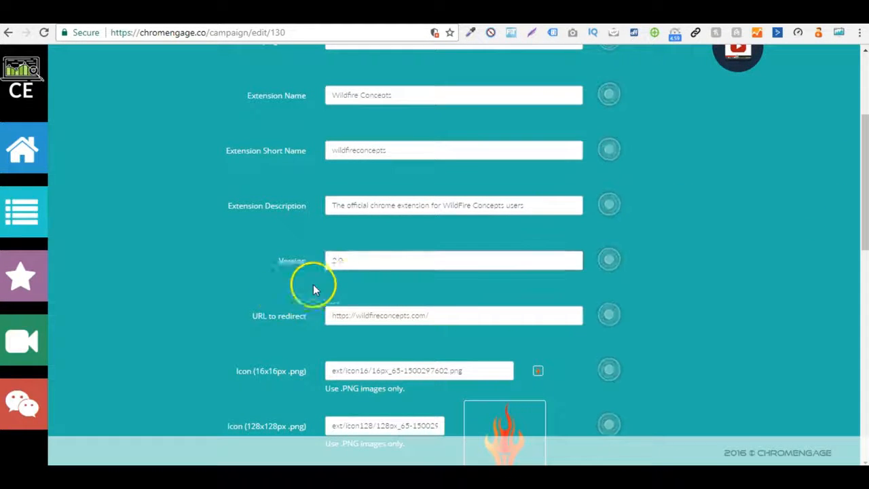
drag(332, 260, 343, 261)
click(343, 261)
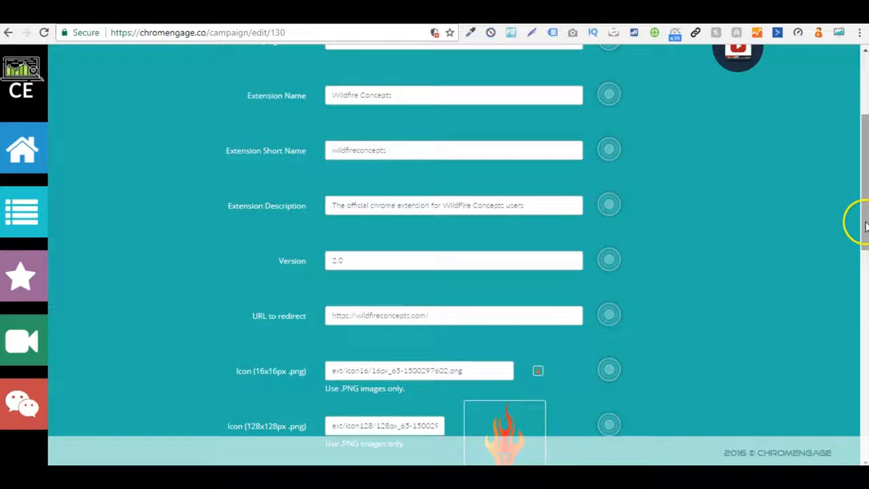
Review the campaign's redirect URL, icon images, Firebase legacy server key and Firebase sender ID fields.
drag(860, 223, 861, 251)
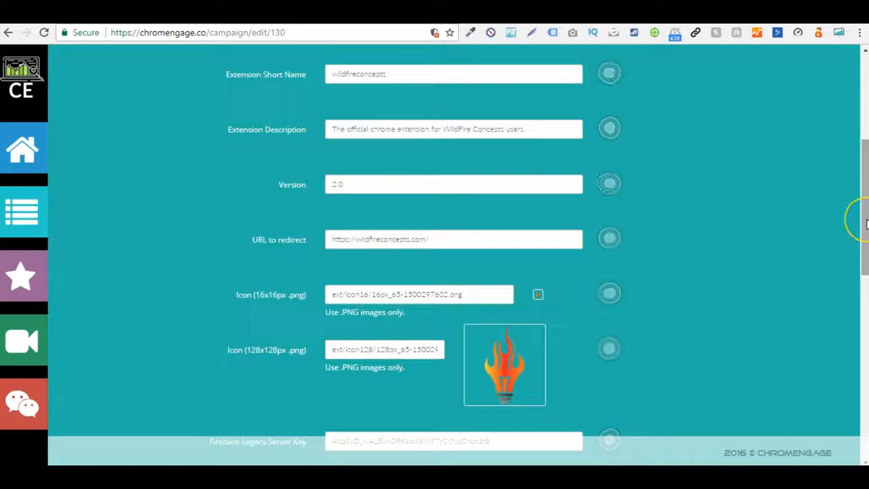
drag(866, 224, 862, 251)
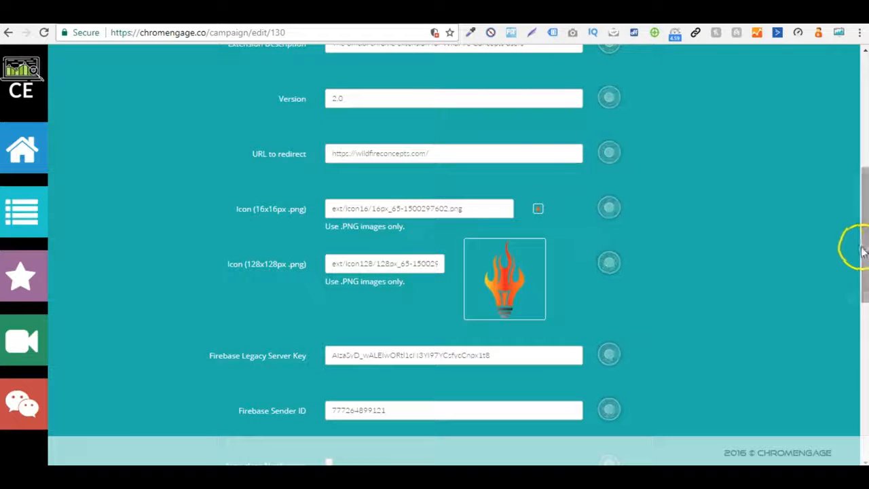
click(334, 153)
drag(334, 153, 423, 142)
click(423, 145)
click(213, 145)
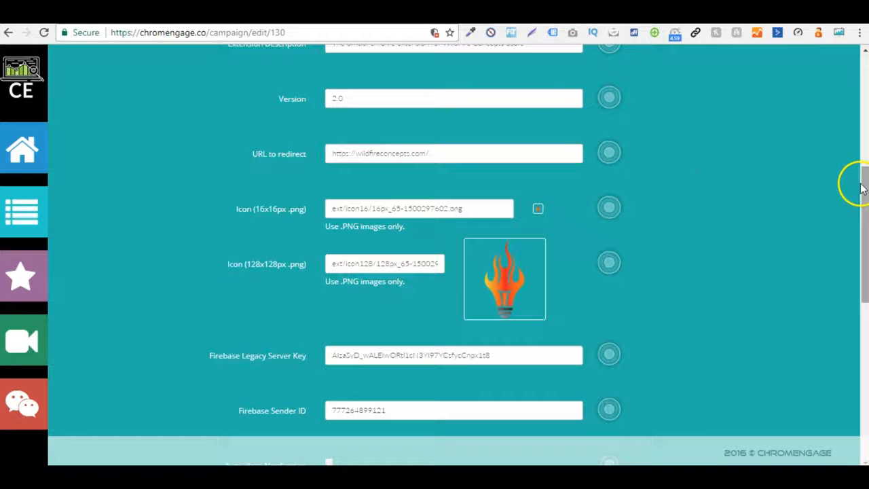
drag(856, 224, 857, 274)
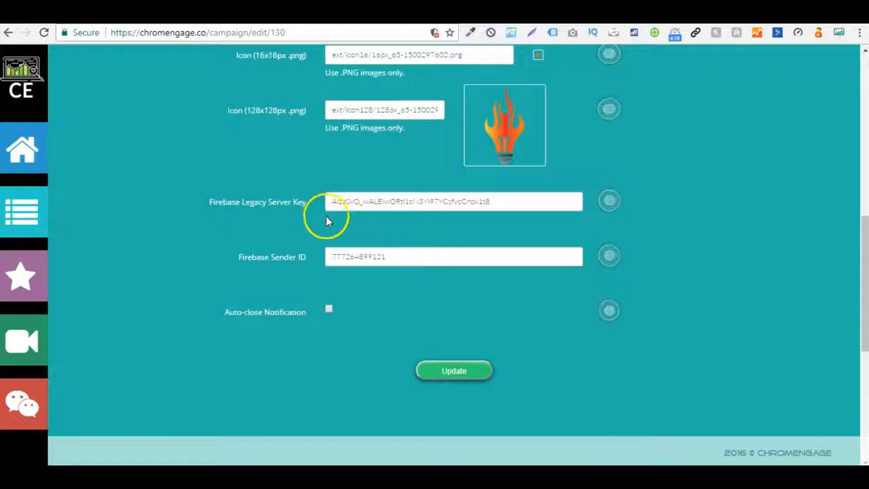
drag(207, 203, 289, 204)
click(299, 202)
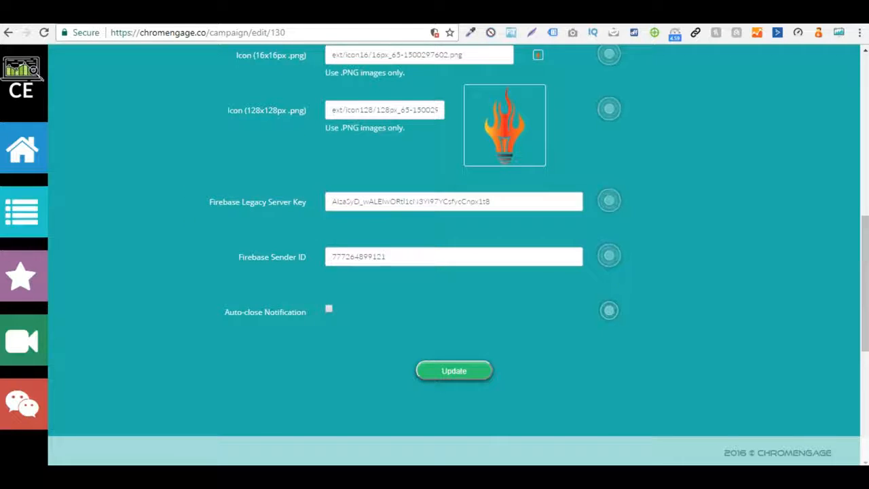
key(ctrl+Tab)
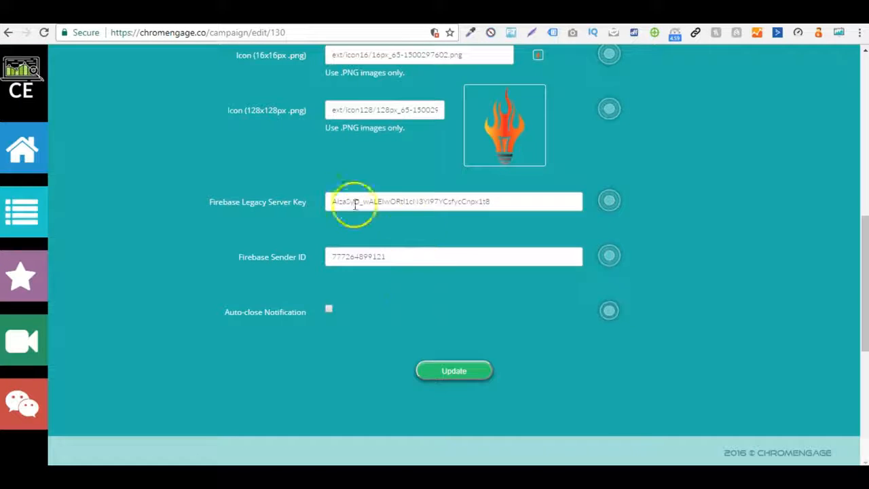
click(460, 254)
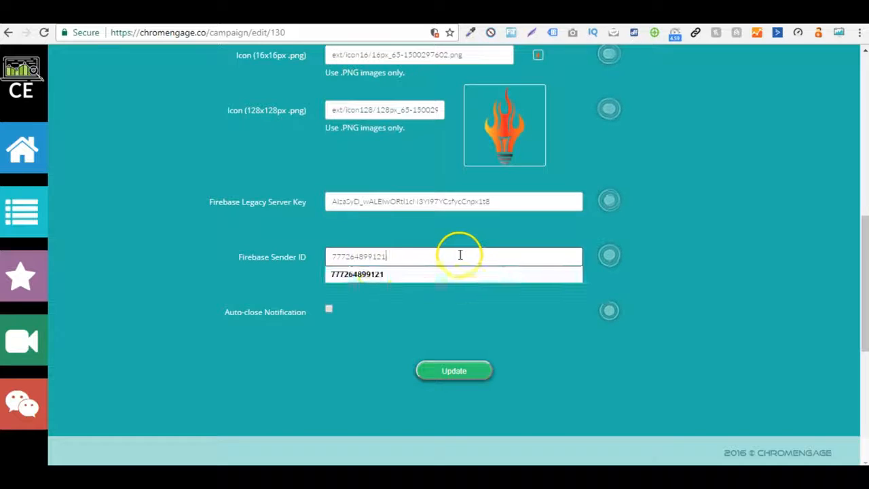
click(685, 245)
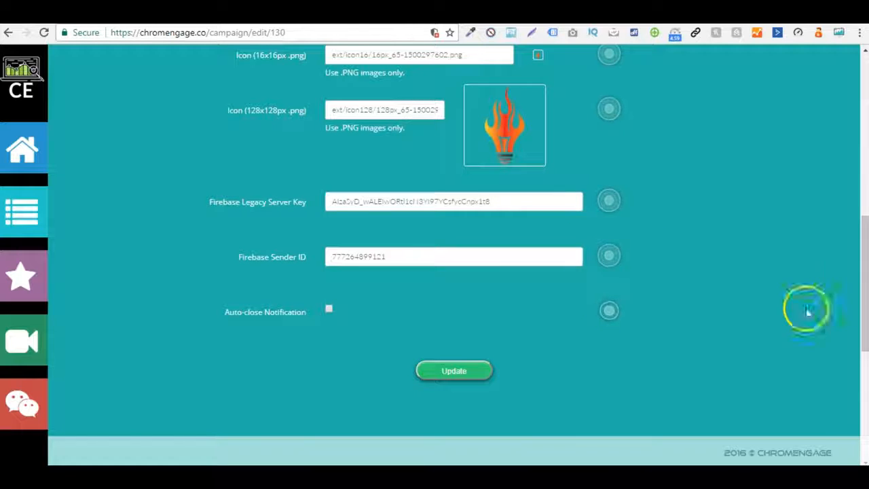
Save the campaign changes with auto-close notification left off, and dismiss the confirmation message.
click(330, 311)
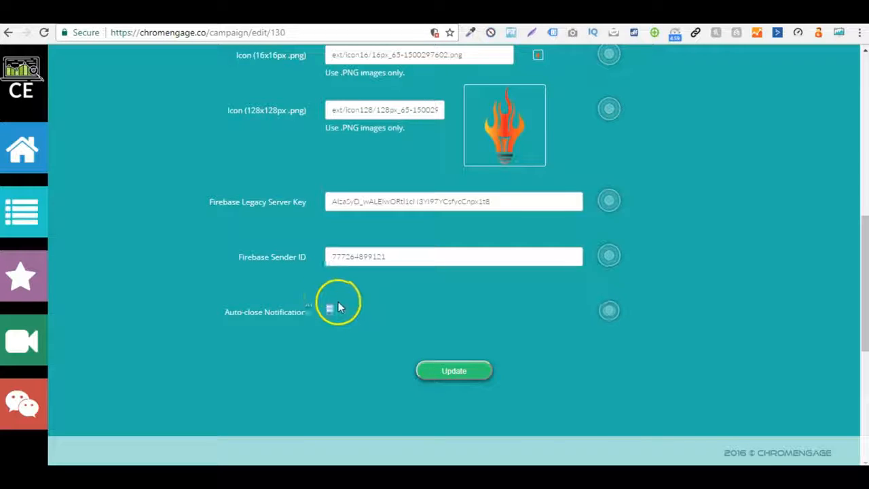
click(474, 367)
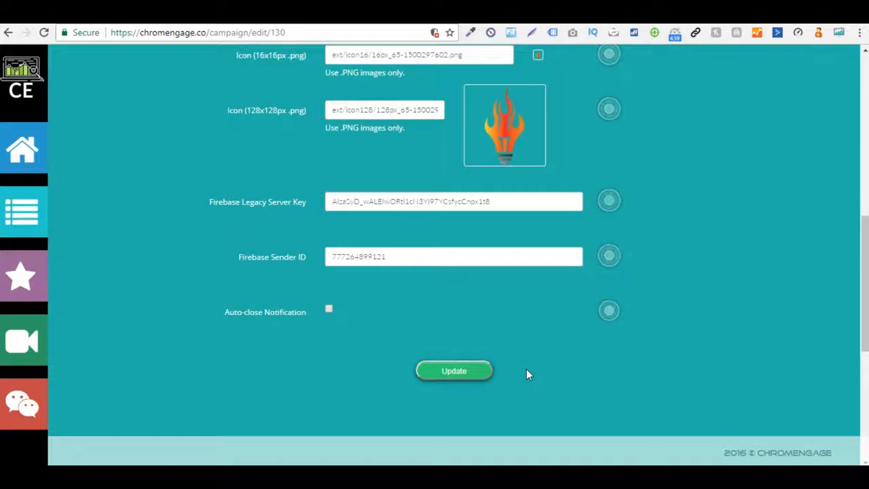
click(448, 370)
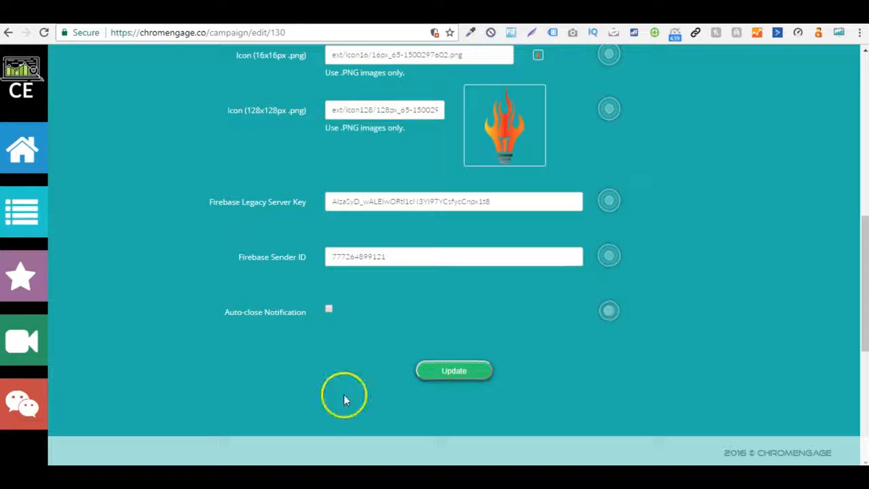
click(479, 370)
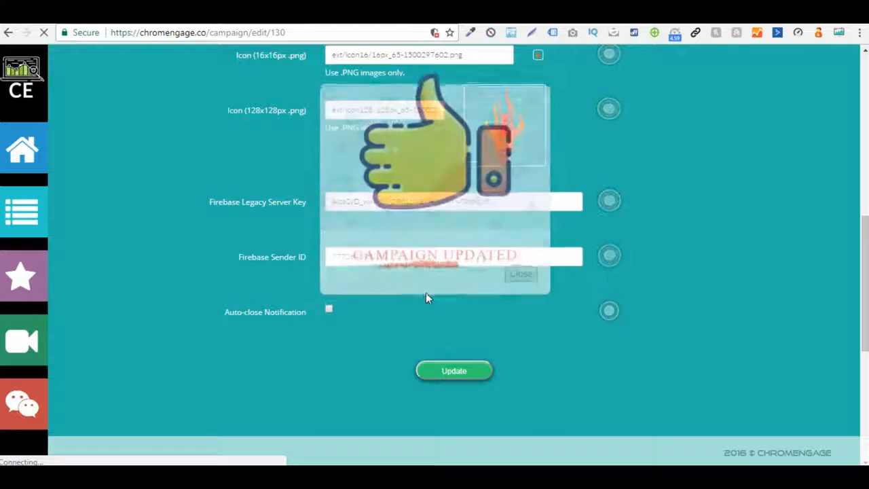
click(521, 276)
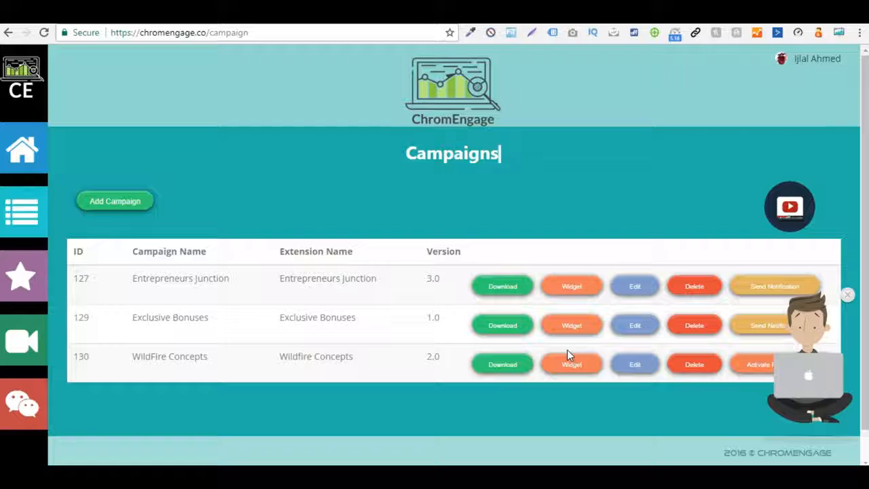
Open the optin form settings in the widget of the WildFire Concepts campaign.
click(570, 367)
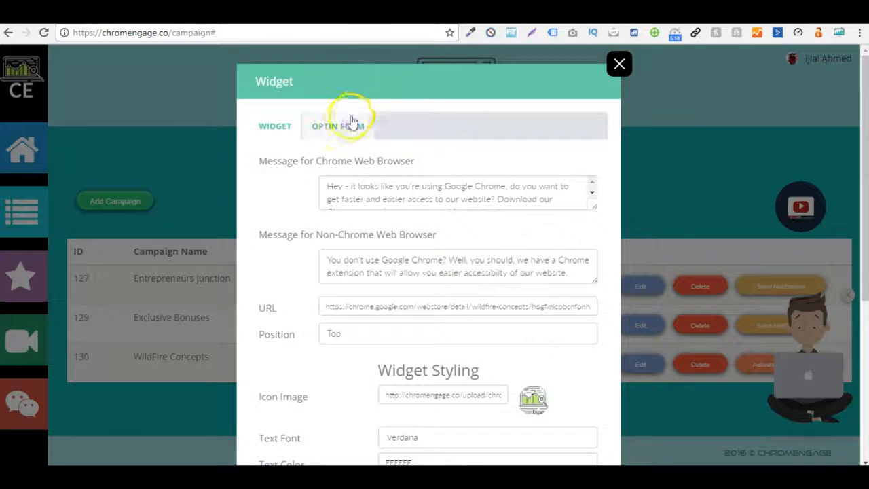
click(357, 119)
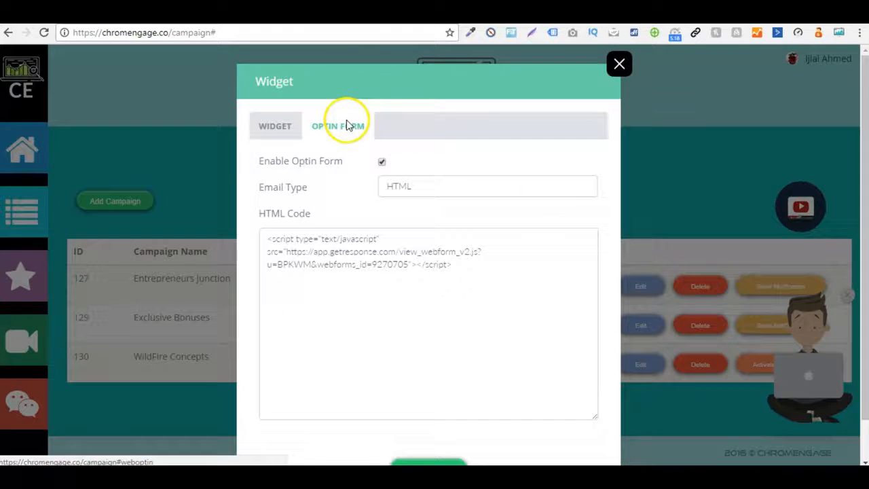
Try AWeber as the optin form's email type and look over its styling options and form preview.
click(580, 191)
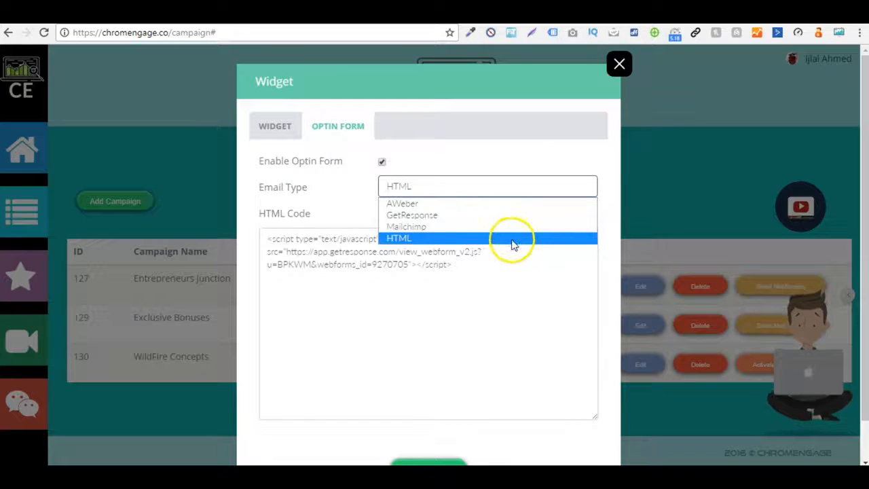
click(466, 188)
click(467, 190)
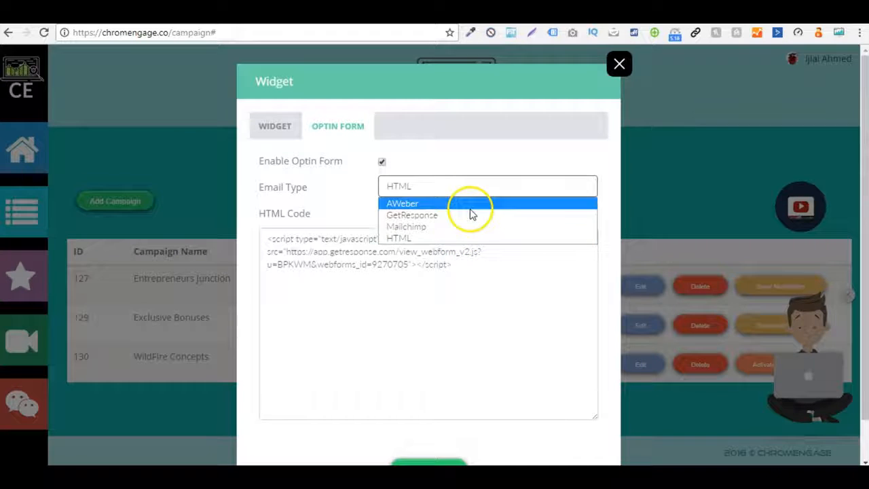
click(416, 187)
click(415, 187)
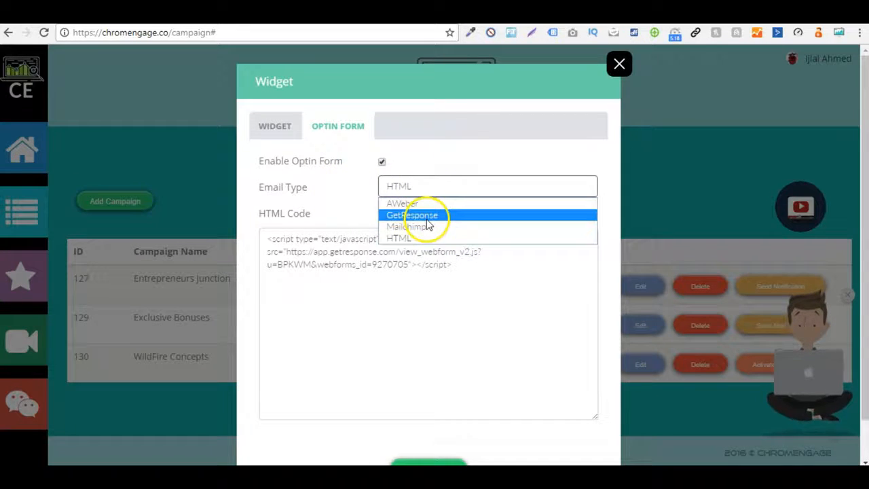
click(421, 215)
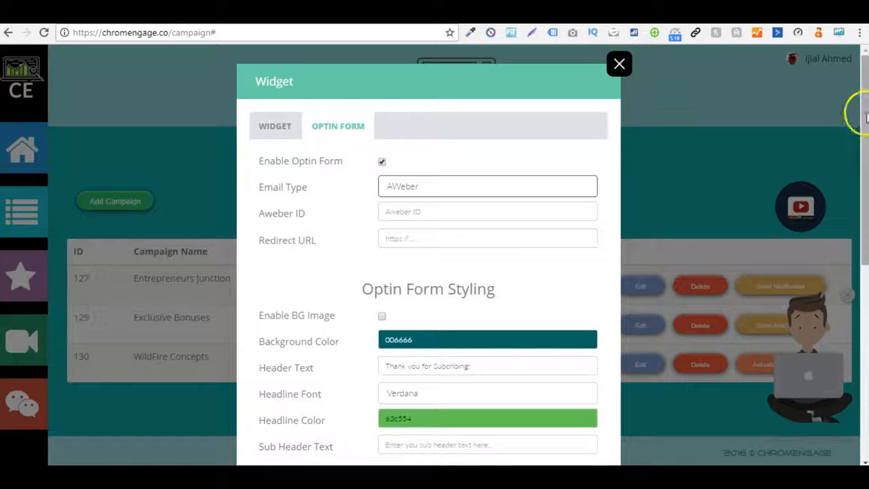
scroll(853, 145, down, 4)
scroll(853, 258, down, 2)
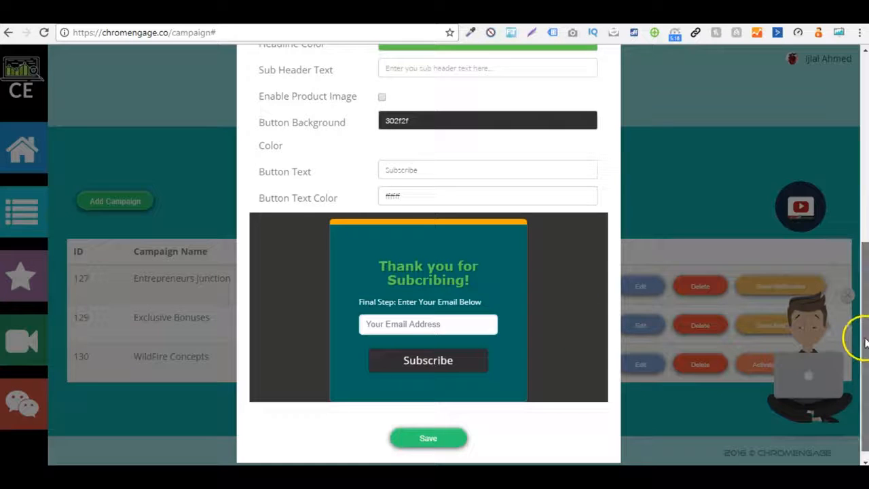
scroll(859, 339, up, 4)
scroll(569, 209, up, 2)
Set the optin form's email type to HTML, keeping the GetResponse script code, and save and close the widget settings.
click(466, 171)
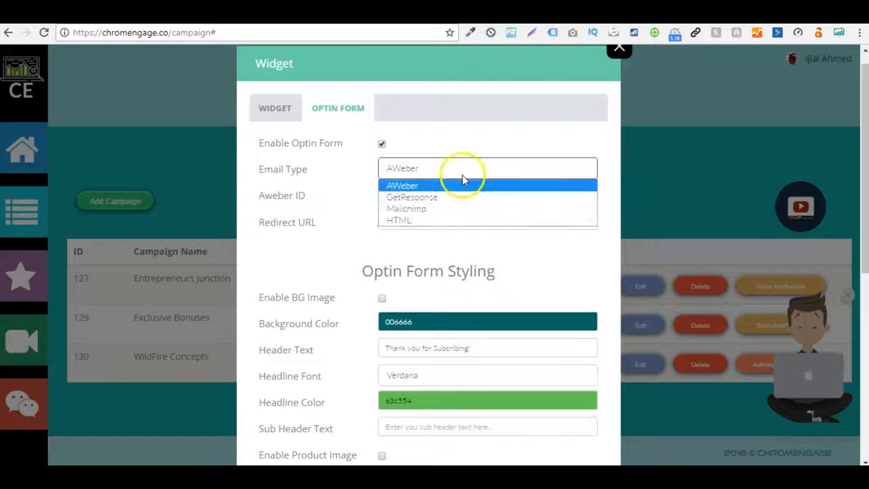
click(430, 222)
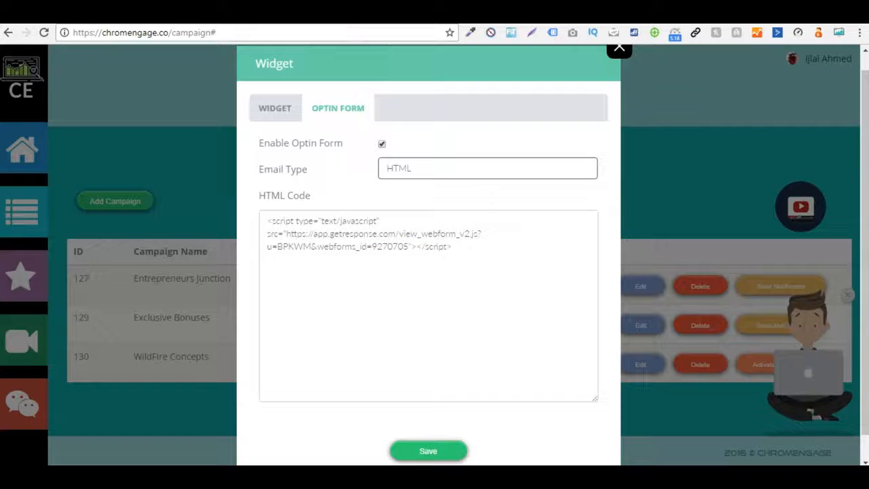
click(445, 270)
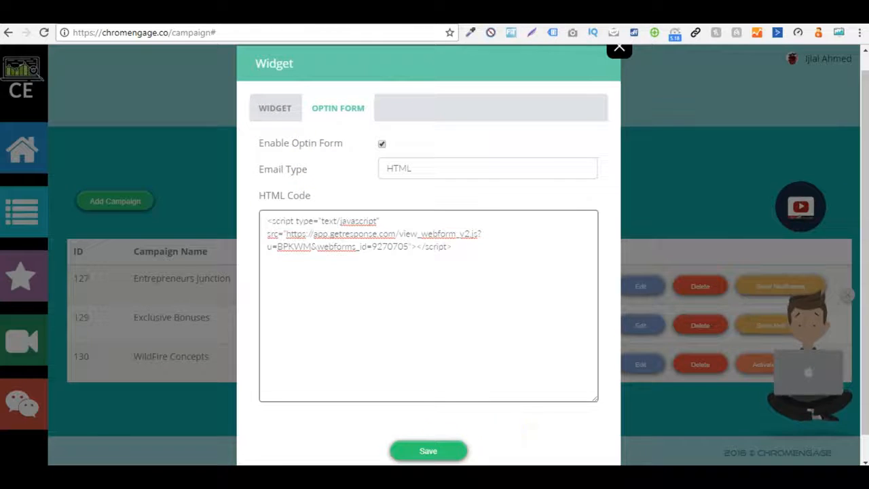
click(429, 451)
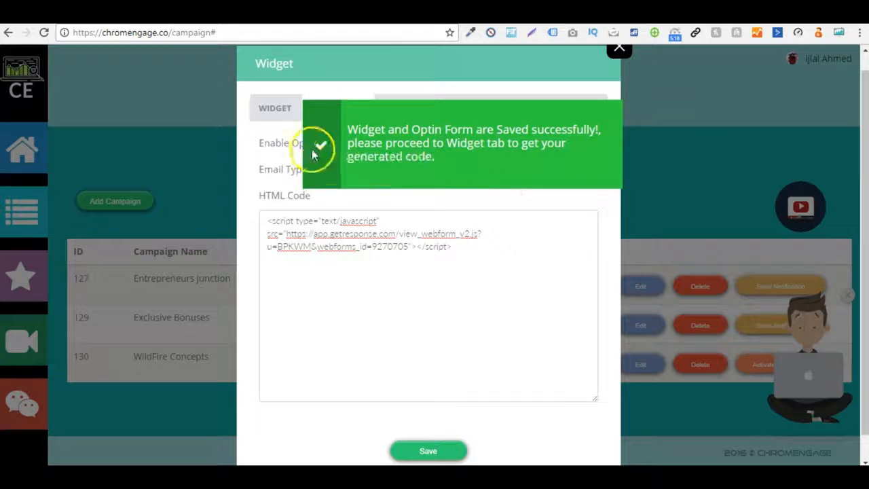
click(282, 114)
click(620, 48)
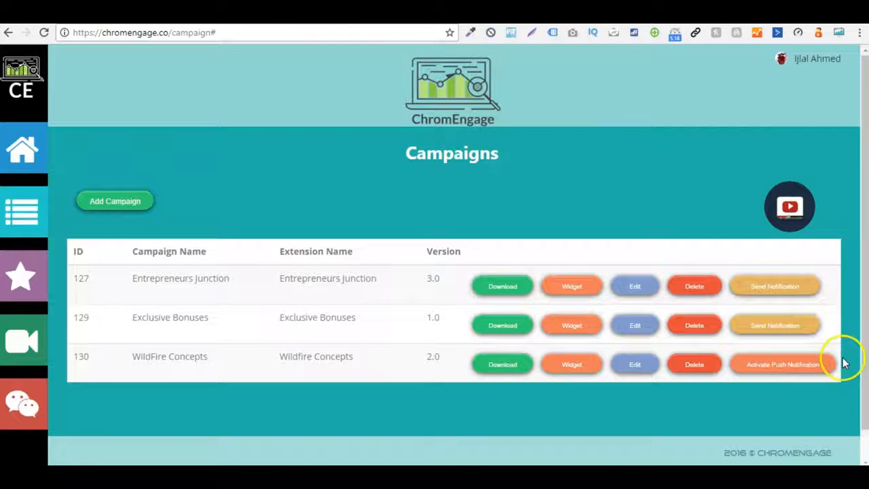
Activate push notifications for the WildFire Concepts campaign and download its updated extension package.
click(807, 370)
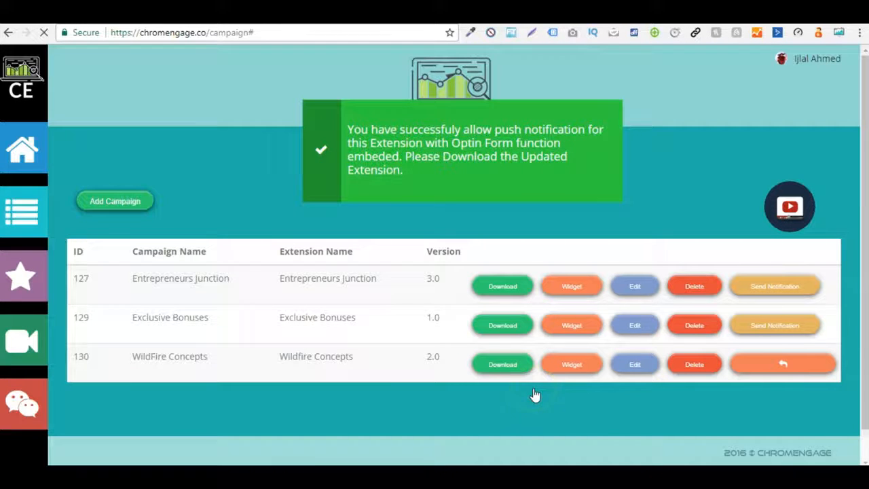
click(523, 379)
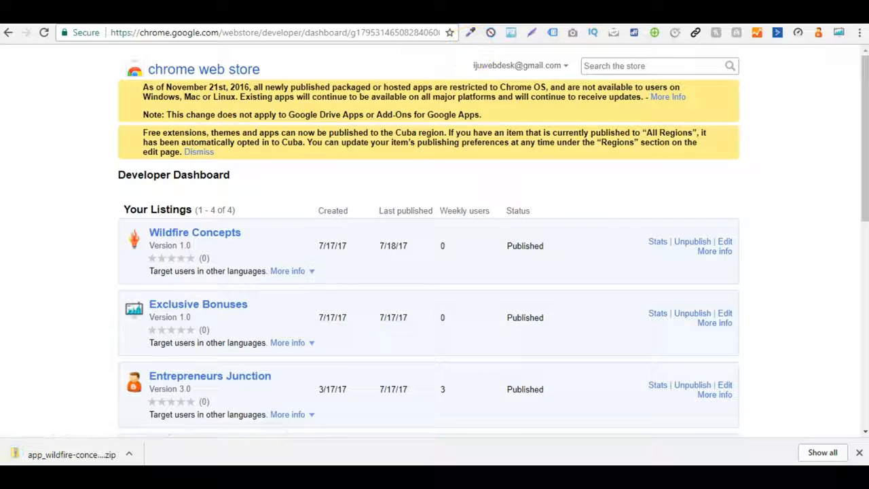
Open the Wildfire Concepts store listing from the developer dashboard and look over its screenshots and version details.
click(190, 231)
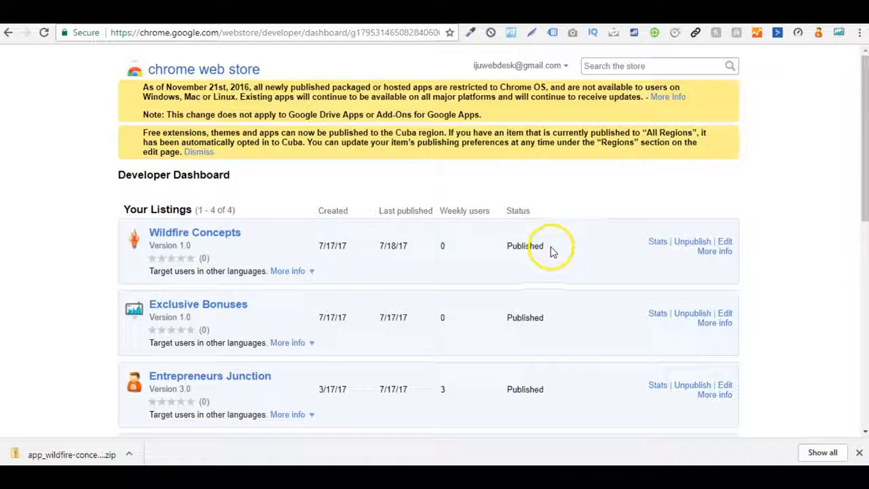
click(166, 16)
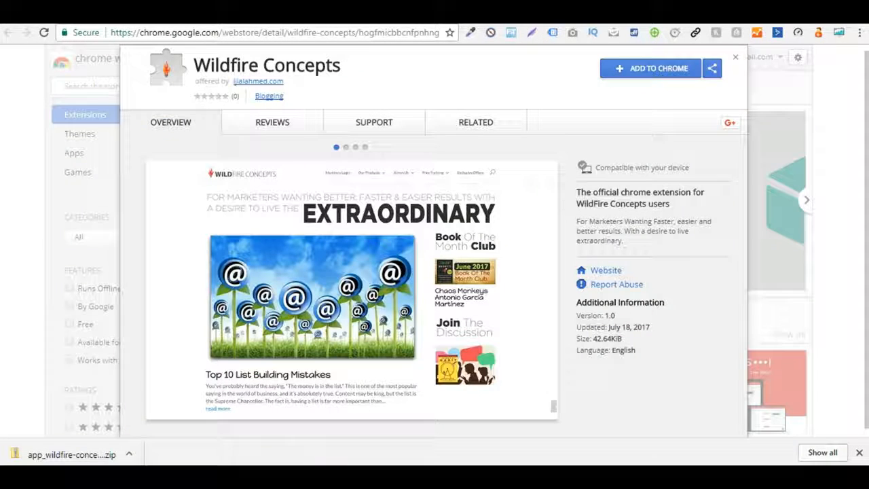
click(354, 147)
click(735, 57)
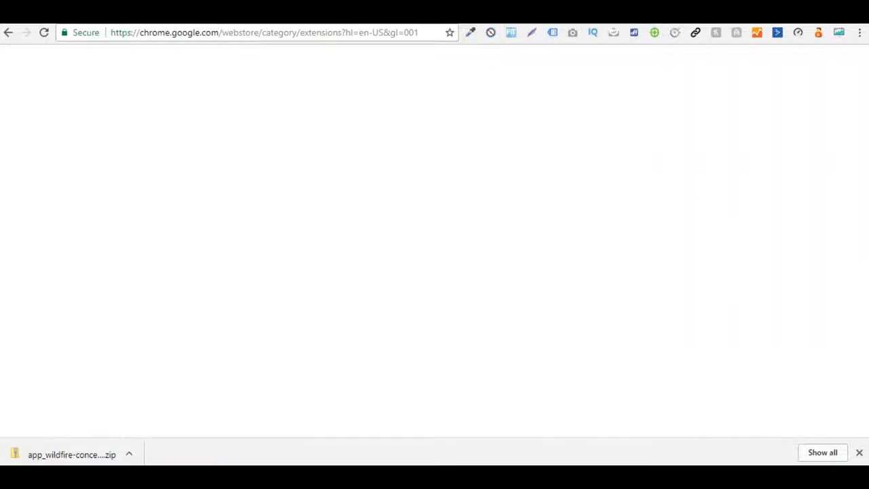
click(271, 16)
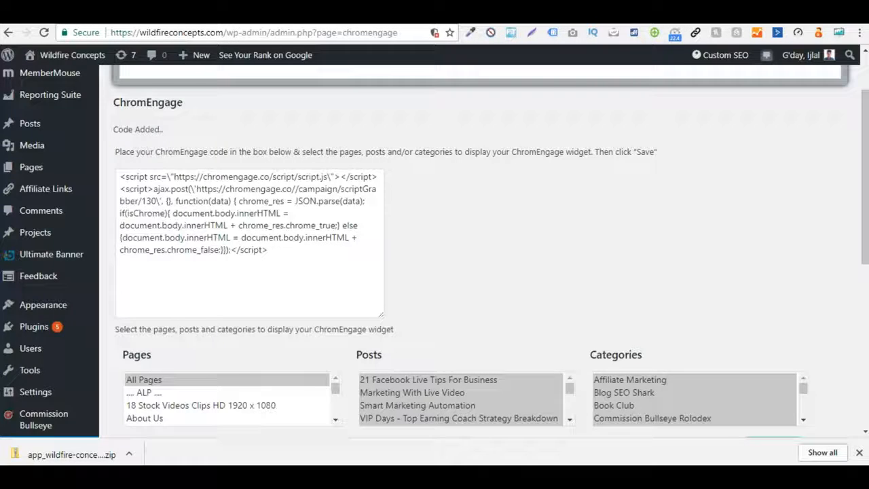
click(475, 16)
Open the Wildfire Concepts listing for editing and upload app_wildfire-concepts_v2.0.zip from Downloads as its updated package.
double_click(182, 244)
click(724, 242)
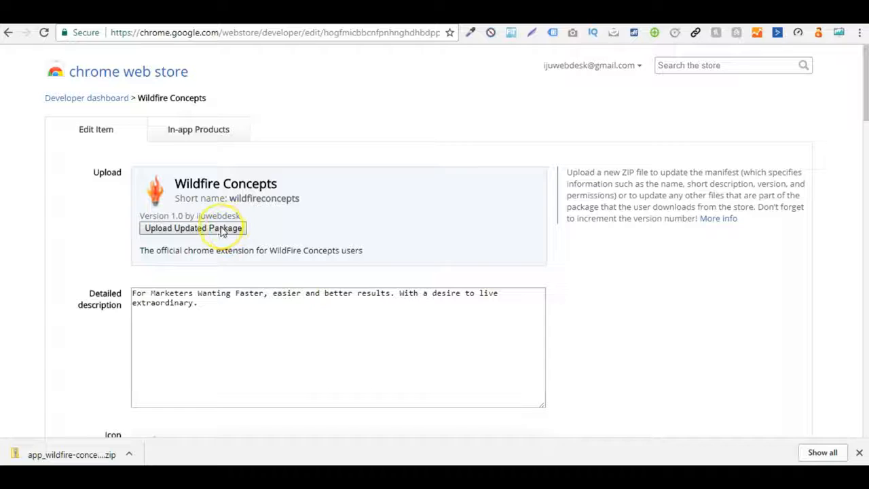
click(221, 231)
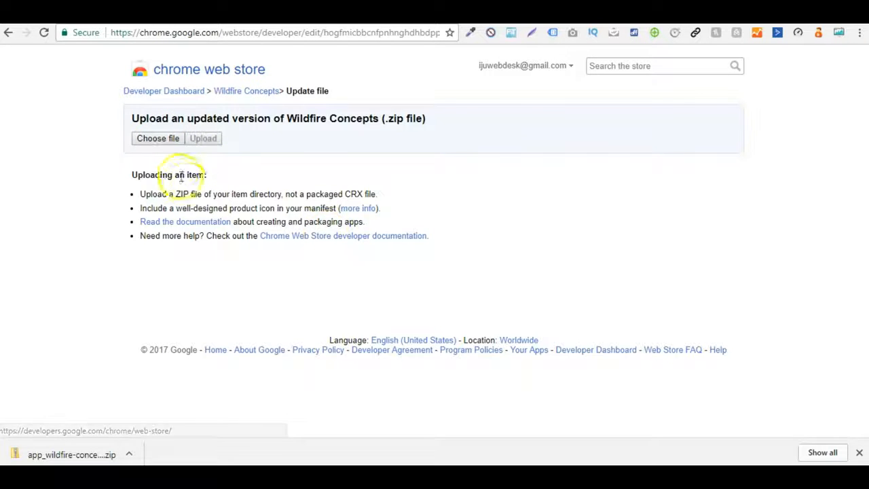
click(174, 148)
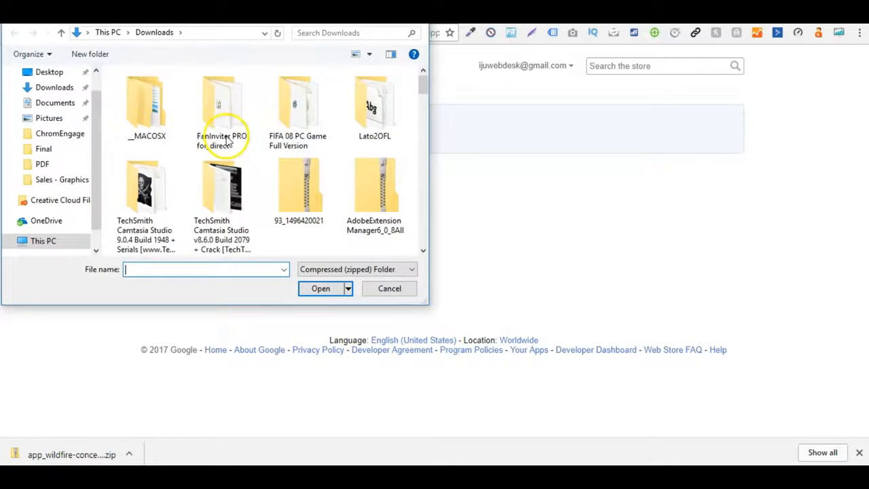
click(228, 270)
text(a)
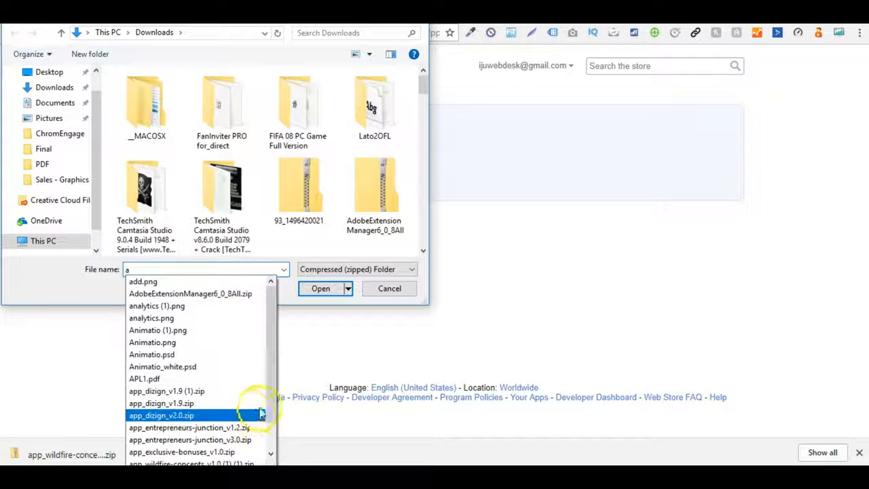
scroll(262, 411, down, 1)
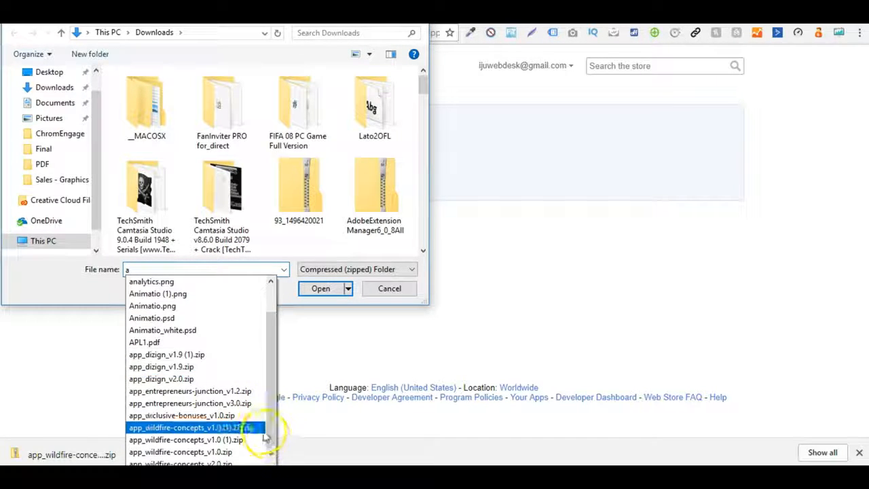
click(193, 461)
click(317, 289)
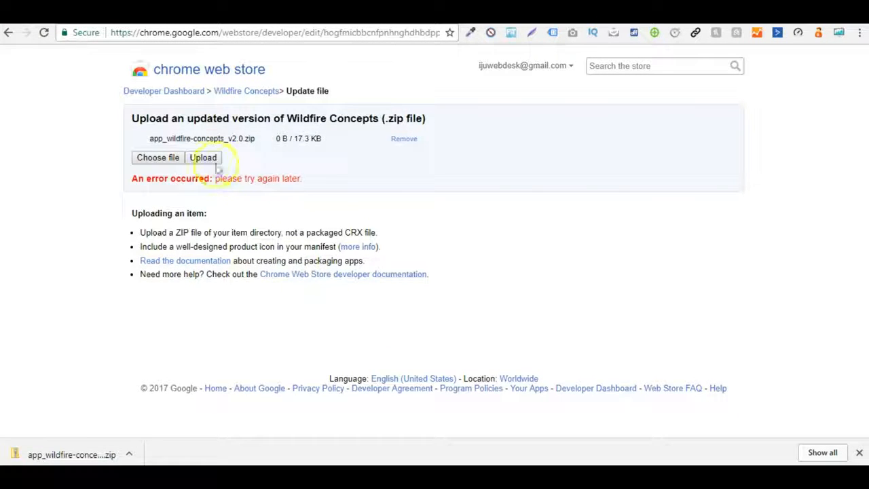
click(207, 158)
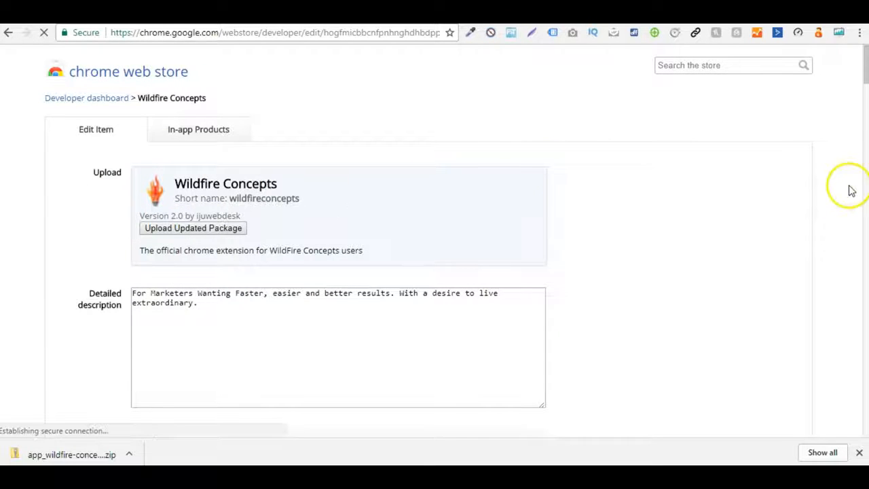
Review the listing's description, icon, screenshots and promotional tile preview.
drag(865, 71, 859, 146)
click(434, 387)
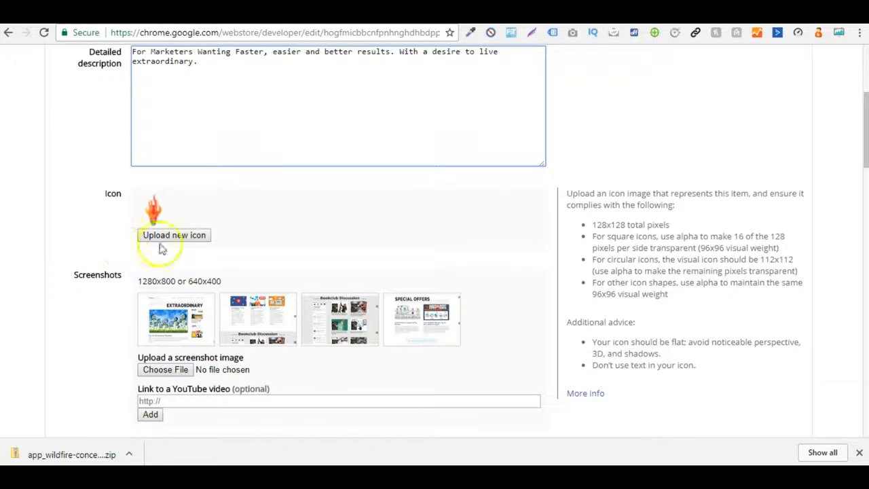
drag(865, 108, 856, 133)
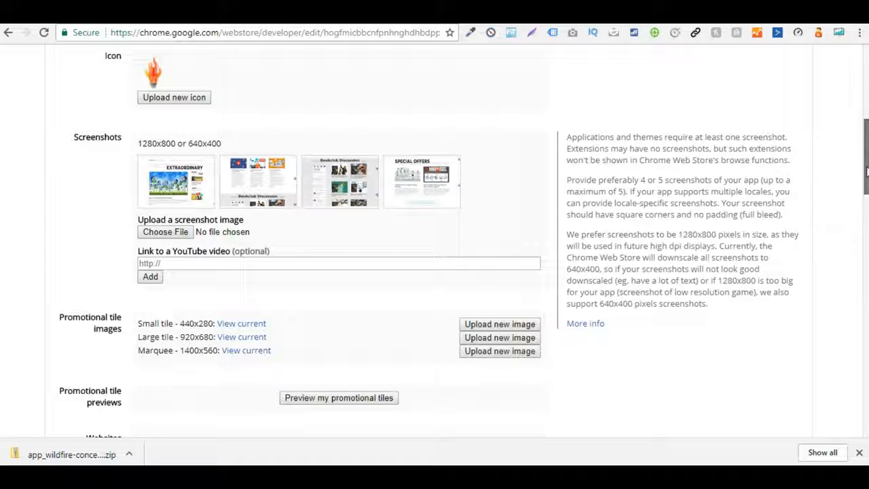
drag(866, 173, 859, 188)
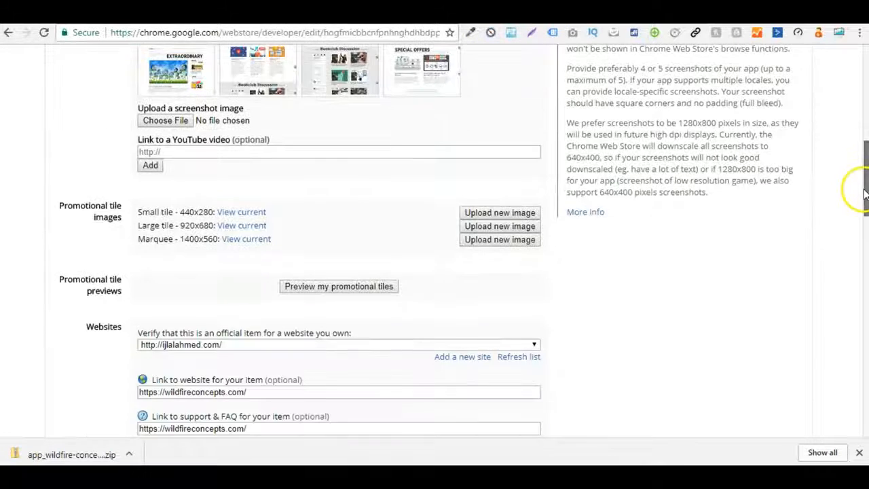
click(383, 288)
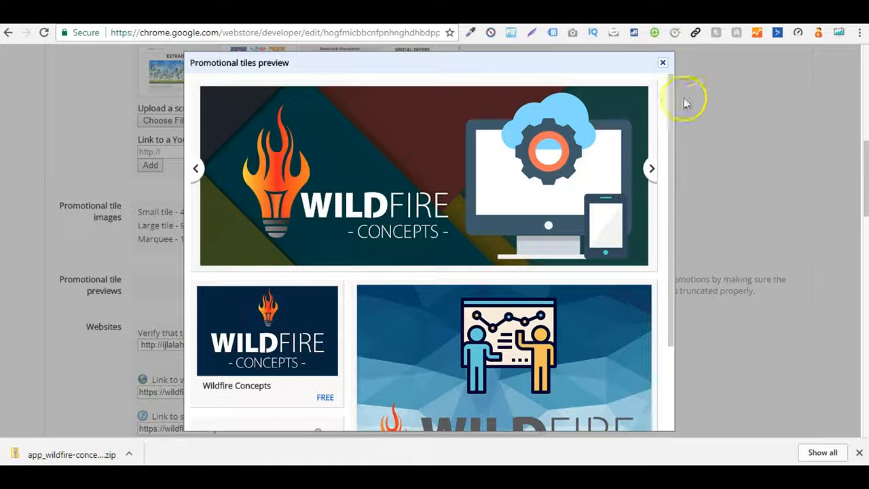
click(661, 62)
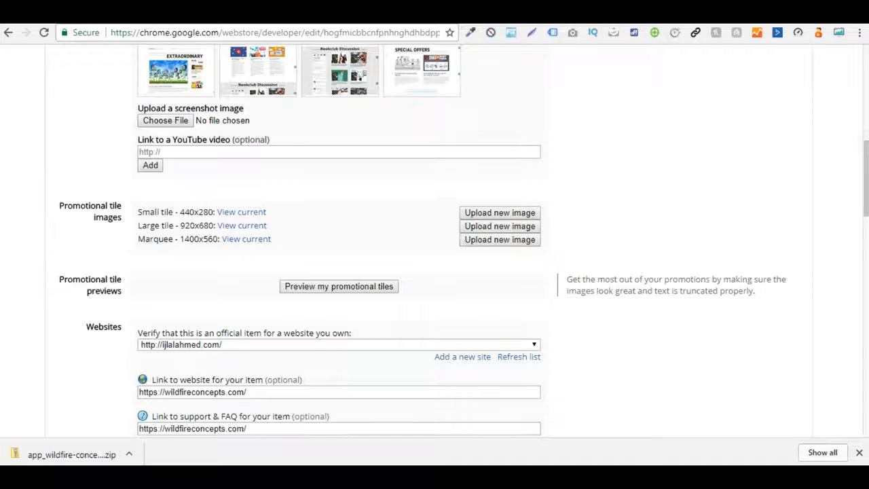
Publish the changes to the Wildfire Concepts listing, confirm the publication, and dismiss the downloads bar.
drag(862, 155, 838, 409)
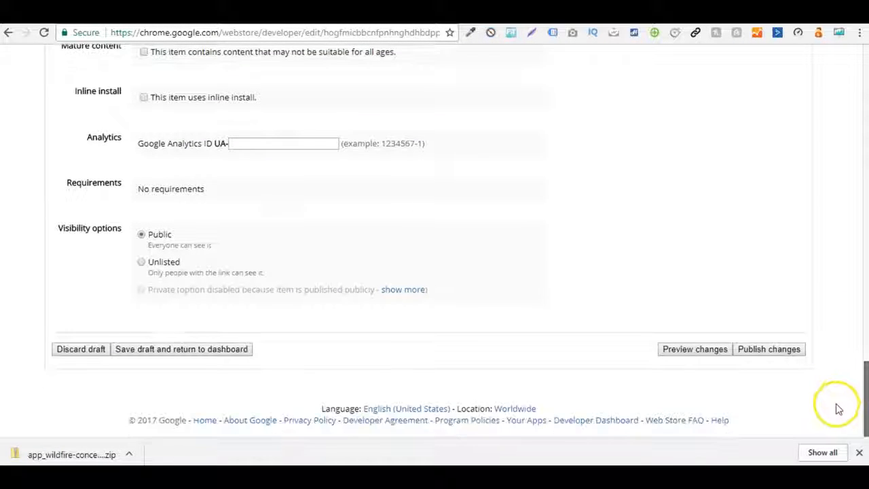
click(761, 353)
click(497, 269)
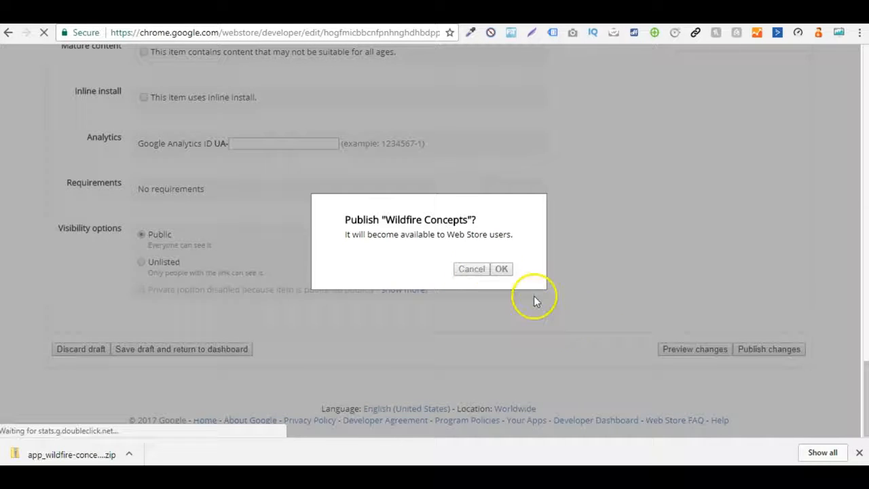
click(859, 453)
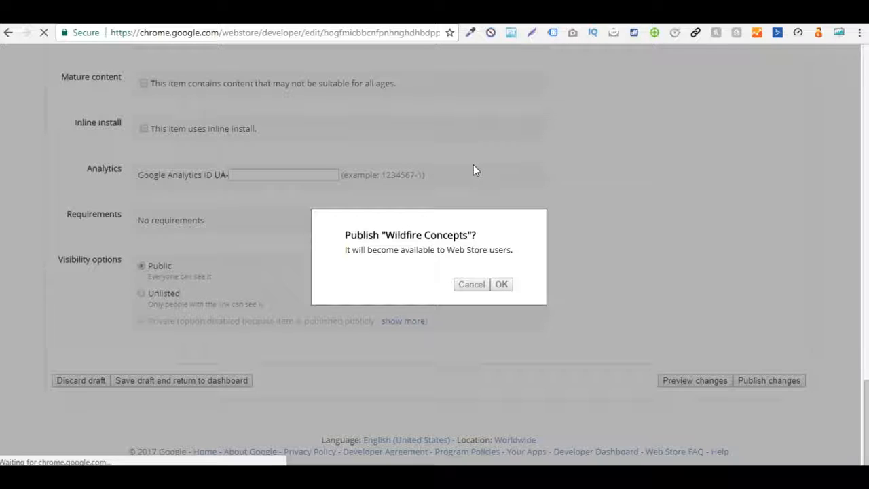
Search Google for "Wildfire Concepts" in a new tab.
click(520, 140)
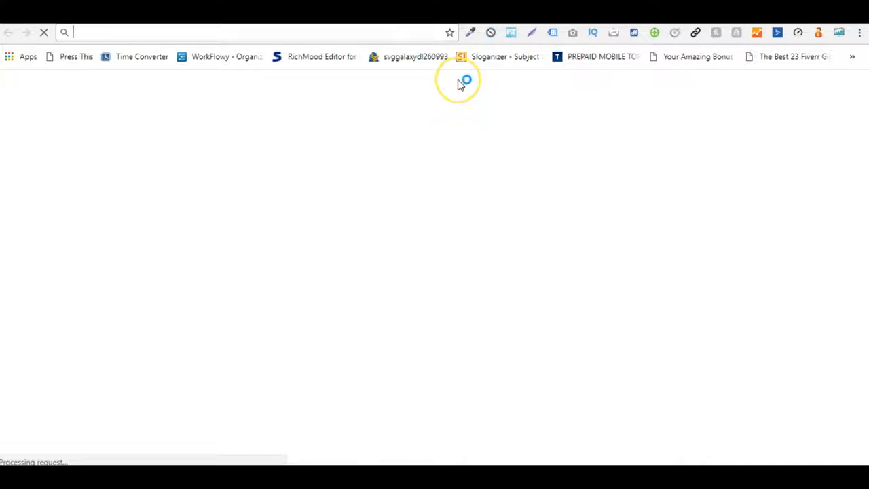
text(Wild)
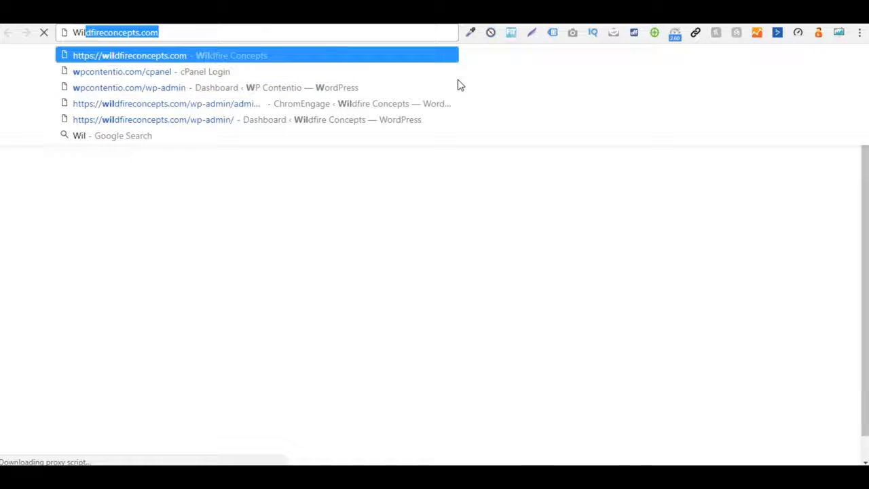
key(Down)
key(Down)
key(Down)
key(Down)
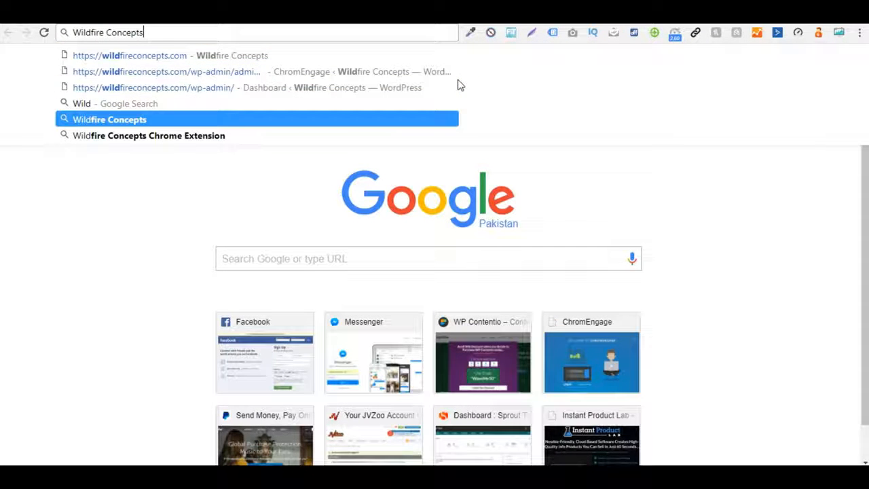
key(Return)
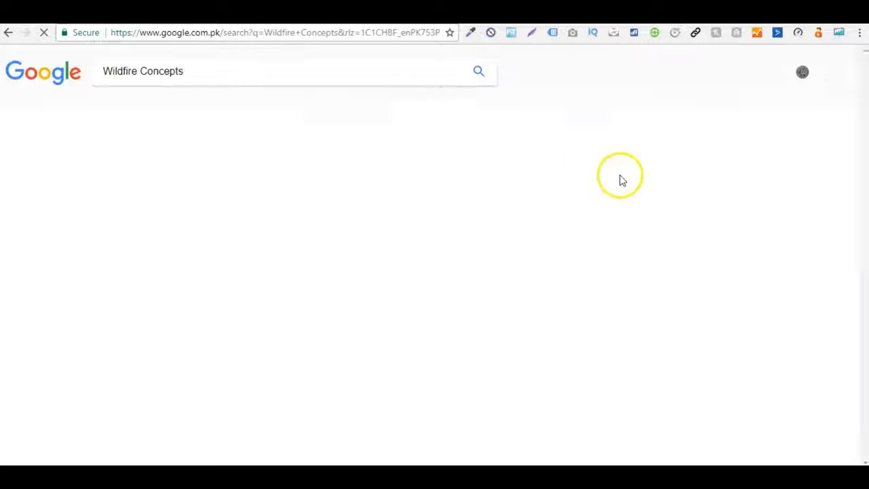
Examine the search results for the Wildfire Concepts Chrome Web Store entry, checking its position and age.
scroll(684, 269, down, 5)
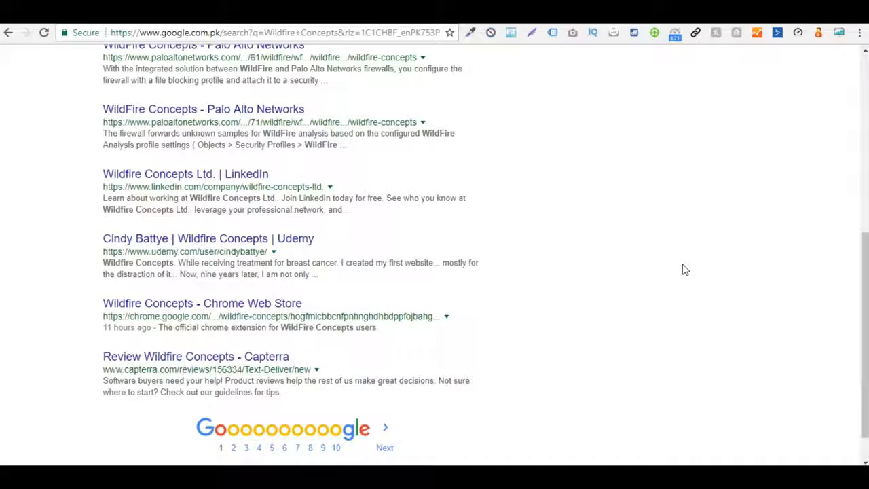
scroll(684, 269, up, 1)
click(203, 398)
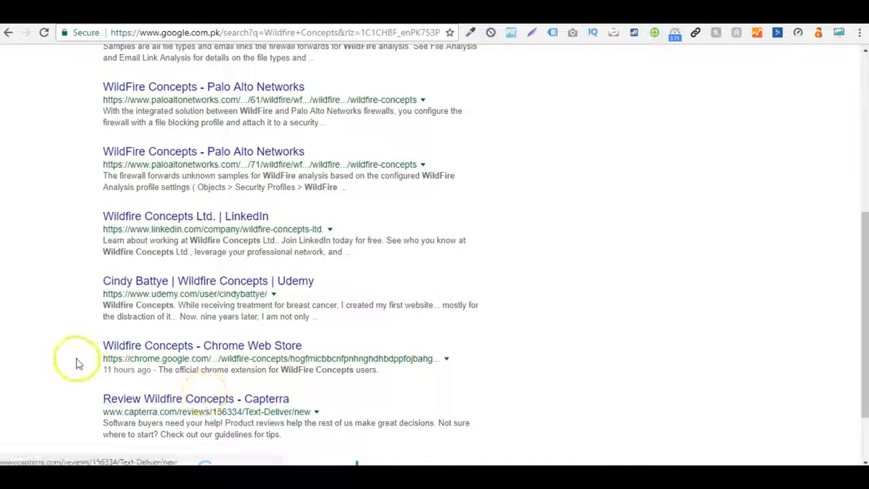
drag(102, 343, 347, 353)
click(346, 353)
drag(98, 346, 326, 339)
click(336, 355)
scroll(126, 381, down, 2)
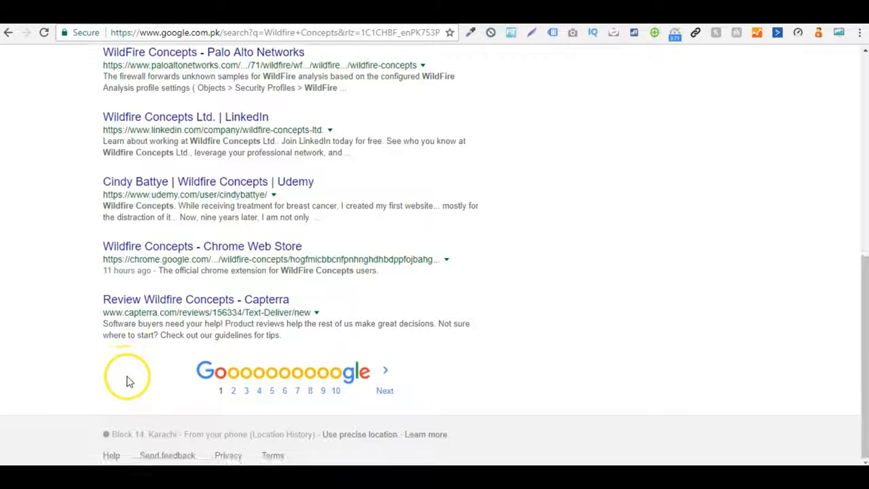
scroll(48, 288, up, 4)
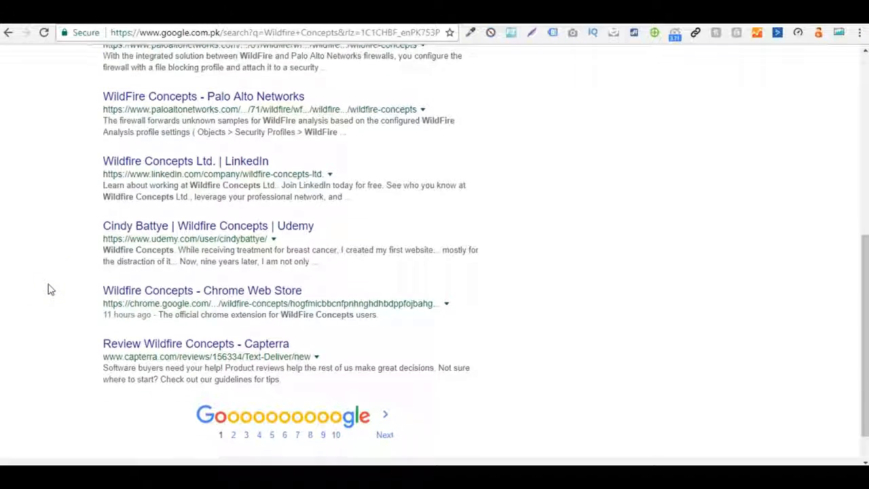
scroll(49, 289, down, 4)
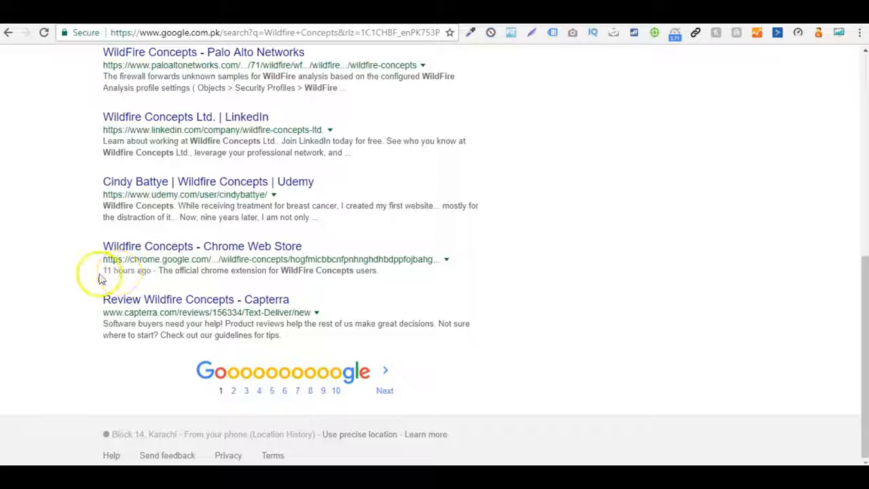
mouse_move(105, 272)
mouse_down()
mouse_move(151, 271)
mouse_move(102, 271)
mouse_move(119, 270)
mouse_up()
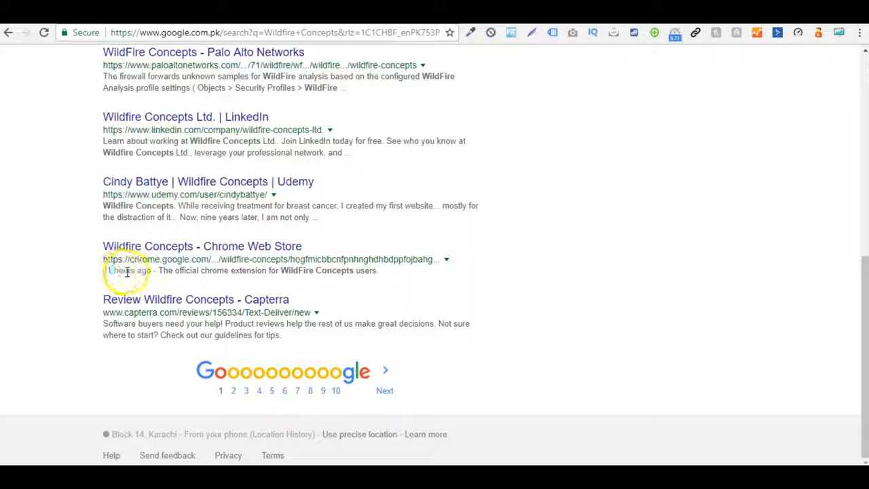
scroll(281, 267, up, 7)
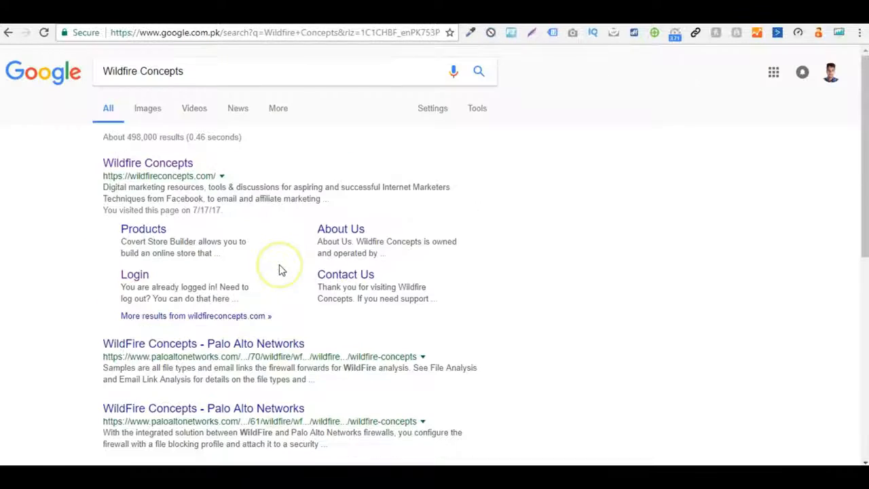
drag(859, 110, 815, 281)
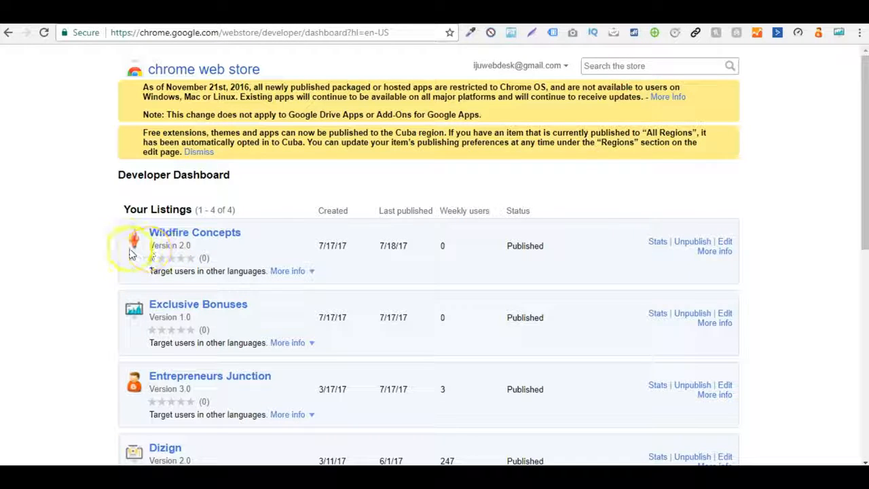
Check the Wildfire Concepts version on the developer dashboard, open its store listing, and add the extension to Chrome.
click(185, 249)
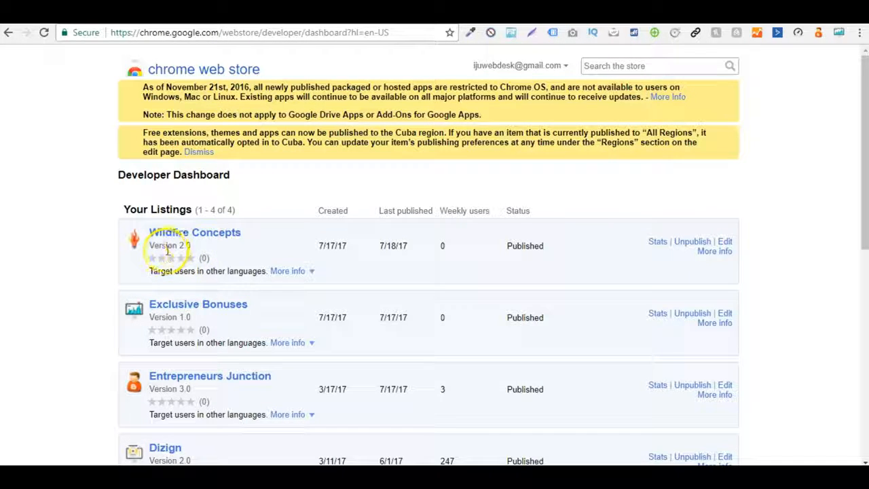
click(167, 234)
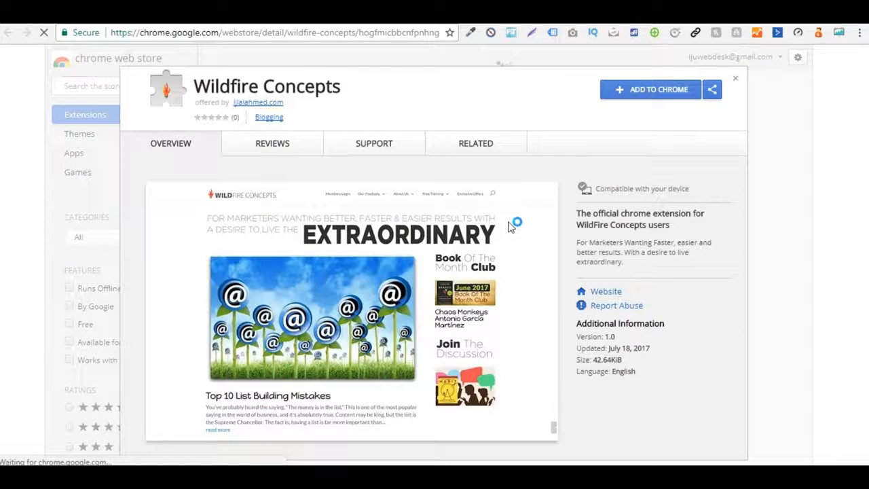
click(643, 93)
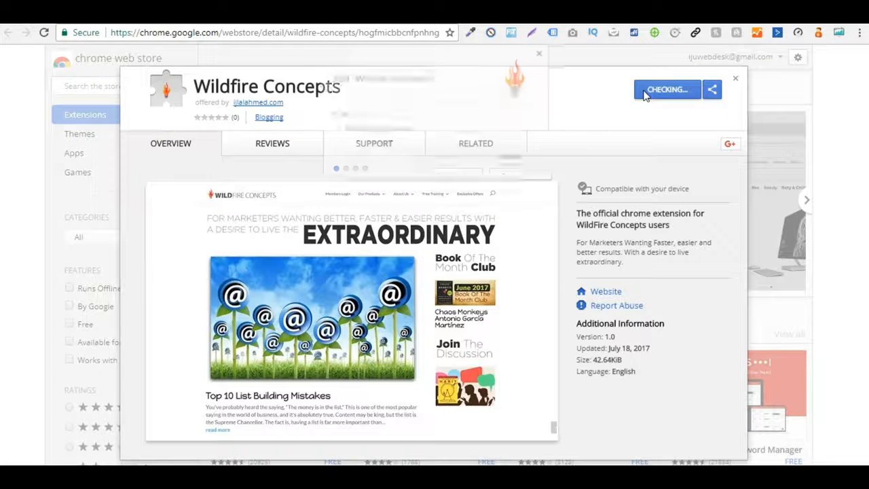
click(427, 157)
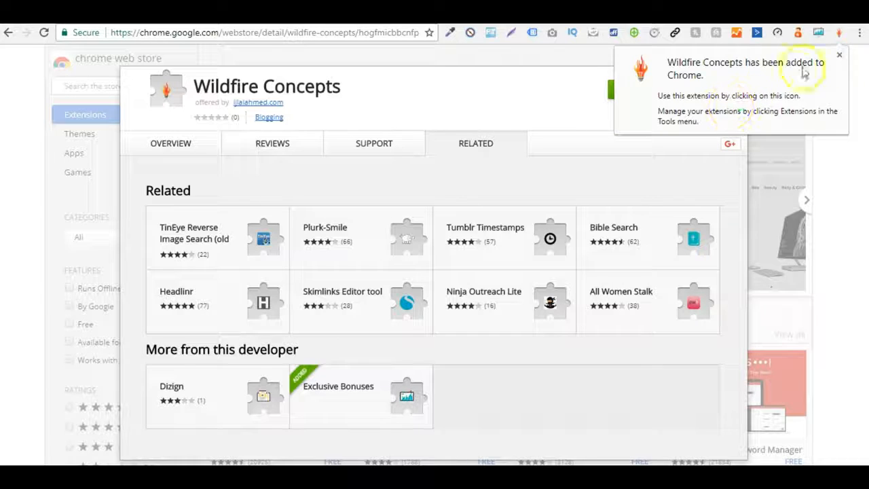
Centre the optin form popup and resize its window around the form, and close it along with the Wildfire Concepts store listing.
click(839, 57)
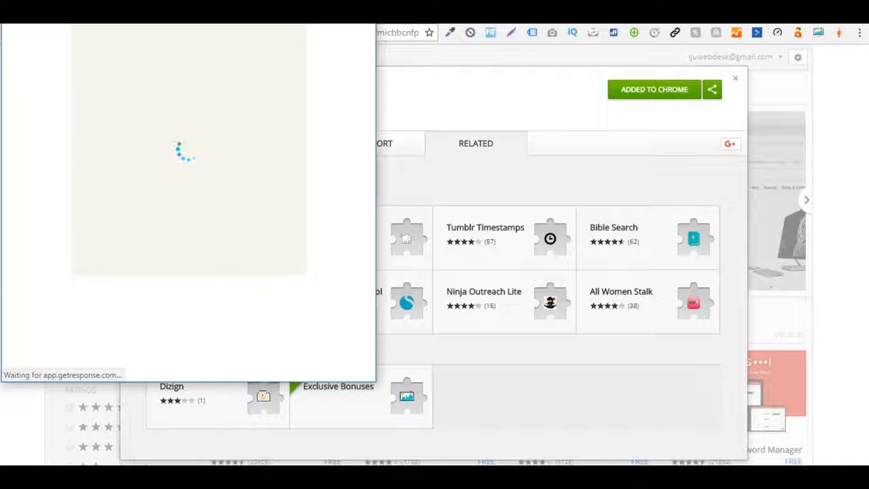
drag(226, 34, 477, 80)
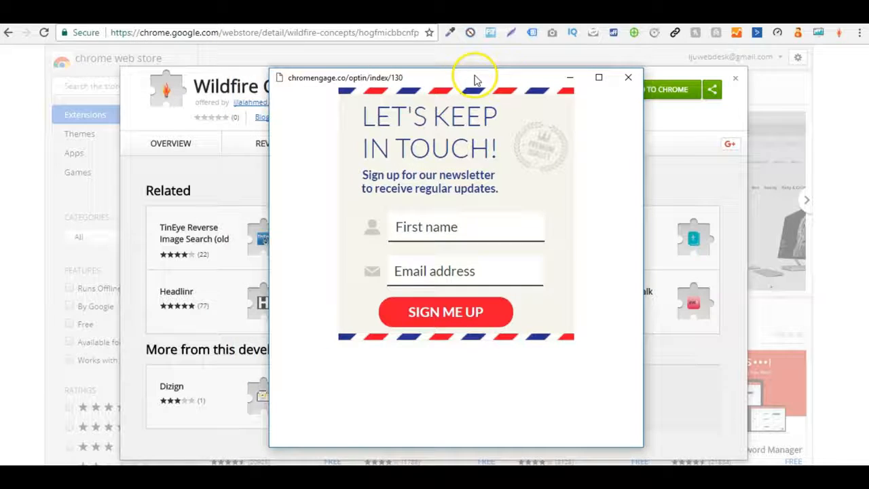
drag(642, 444, 543, 351)
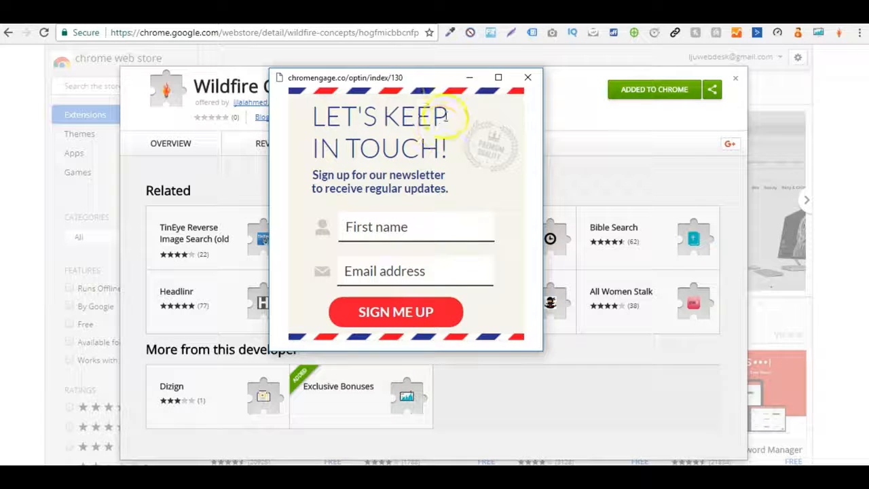
drag(269, 175, 215, 183)
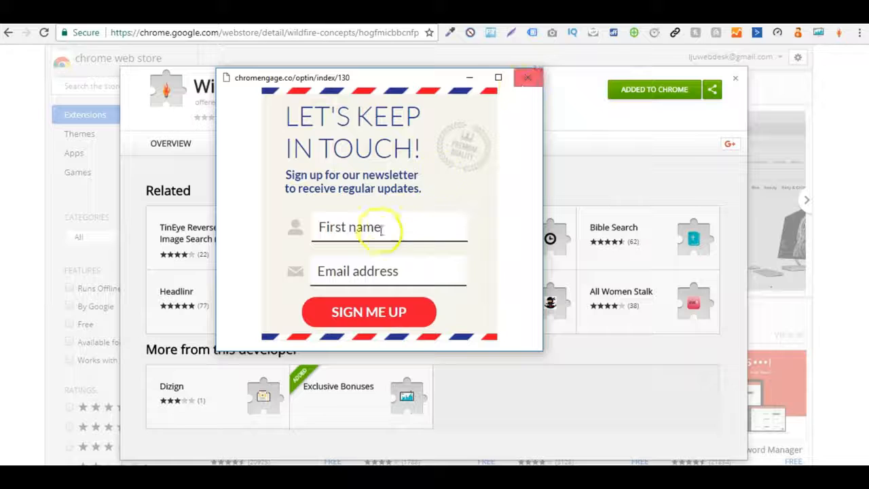
click(527, 79)
click(735, 78)
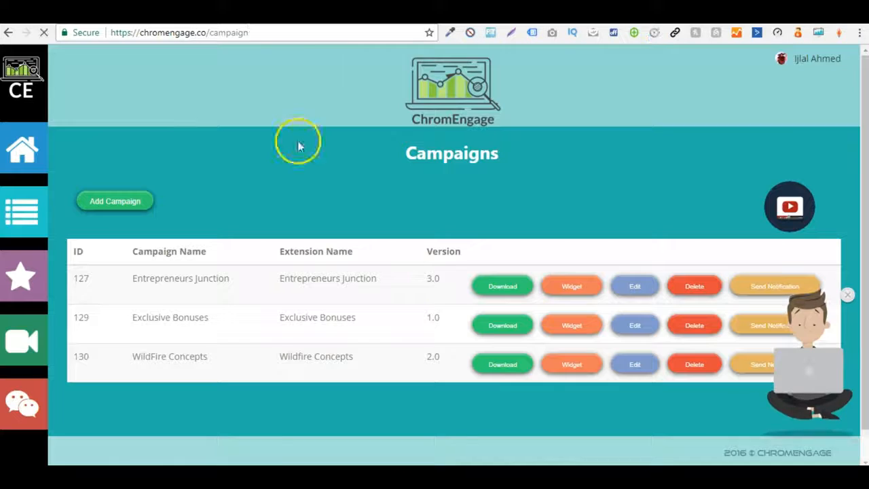
Send a push notification with the message "hello" and a URL from the WildFire Concepts campaign, and dismiss the delivered notification.
click(848, 294)
click(776, 365)
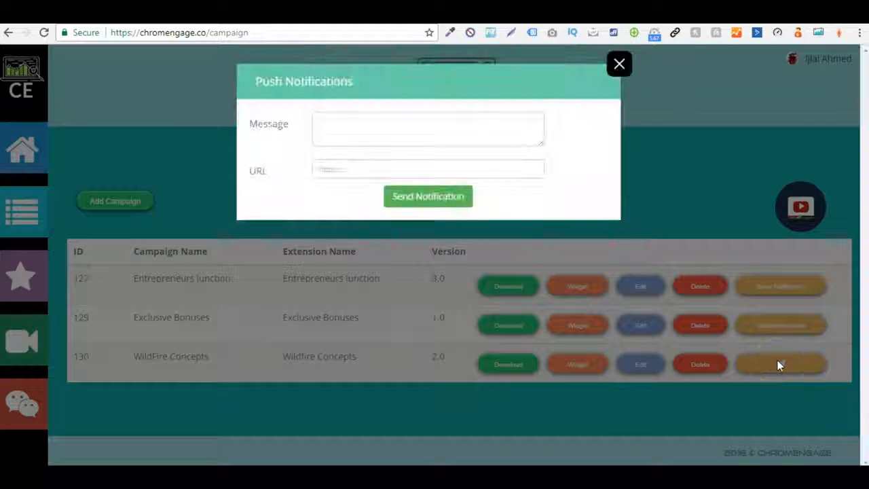
click(428, 131)
text(hello)
key(Tab)
text(h)
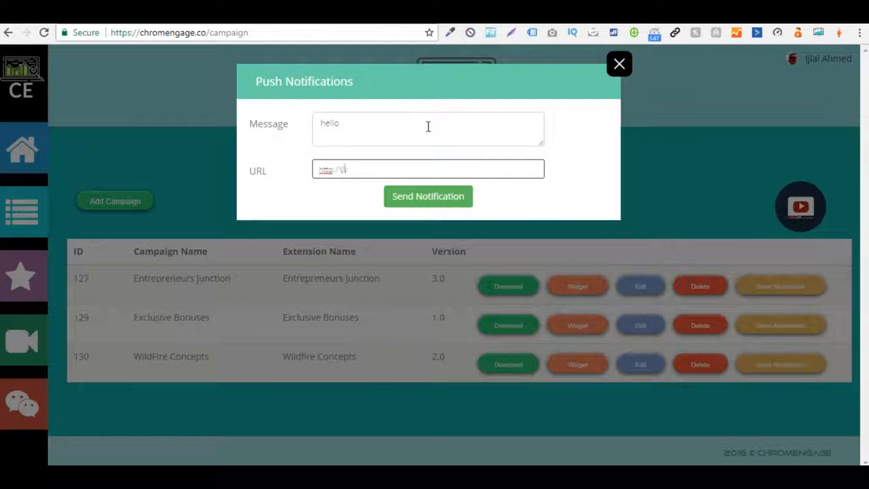
click(423, 192)
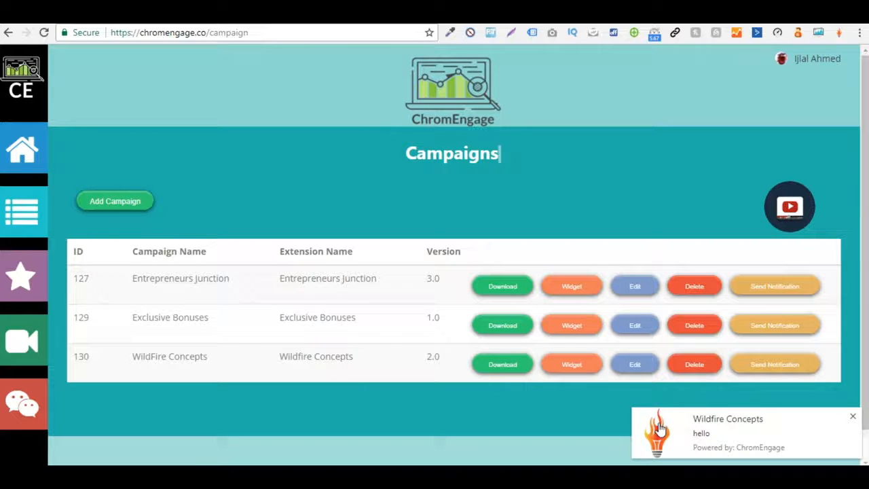
click(853, 418)
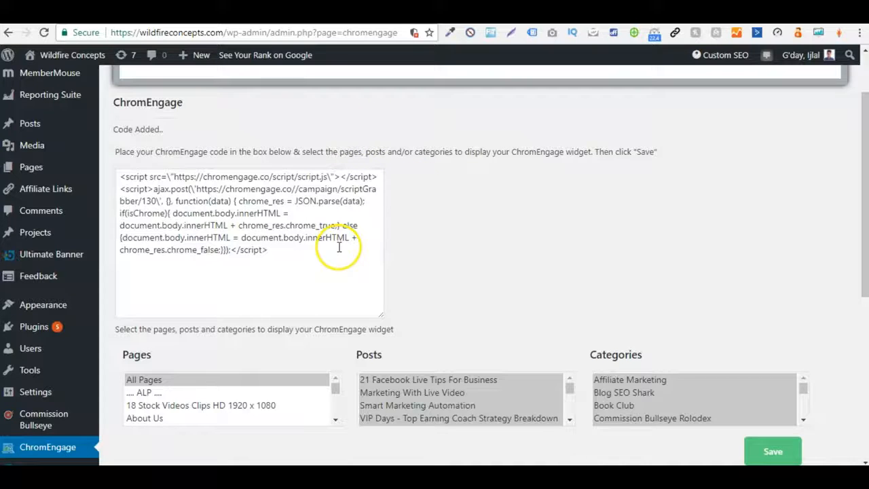
Examine the campaign script code on the ChromEngage plugin page in the Wildfire Concepts WordPress admin.
scroll(589, 216, up, 1)
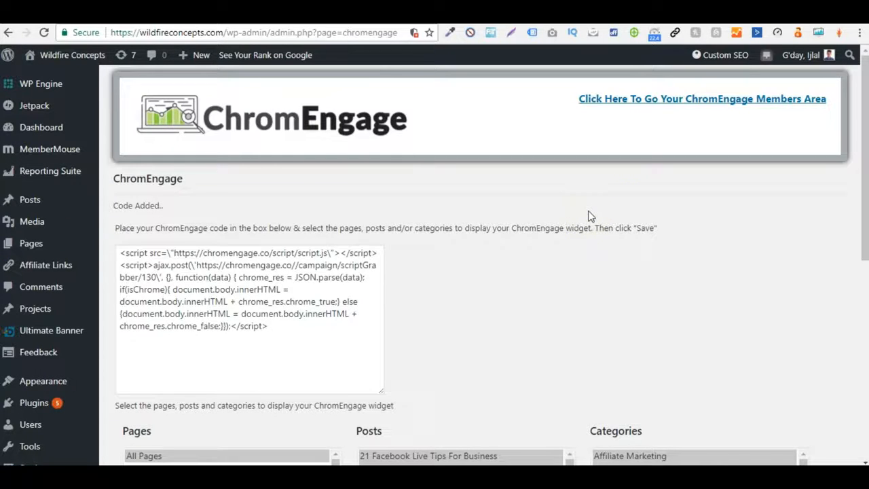
scroll(424, 316, down, 1)
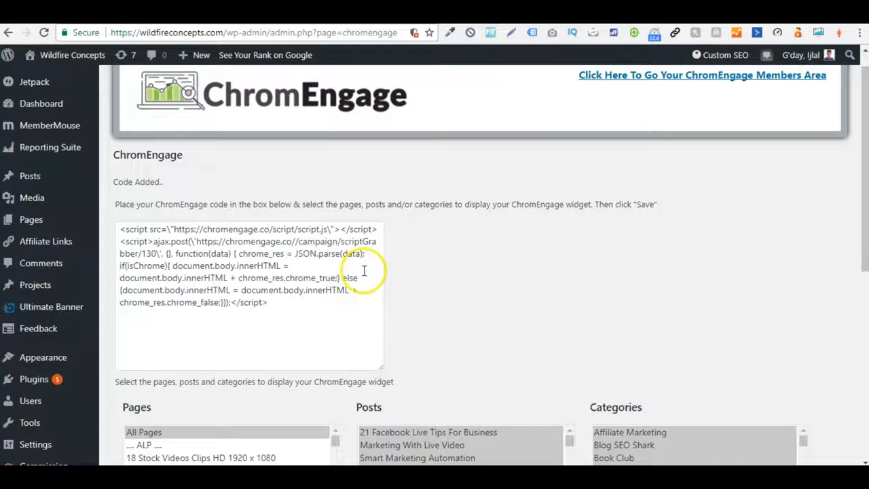
click(338, 302)
key(ctrl+a)
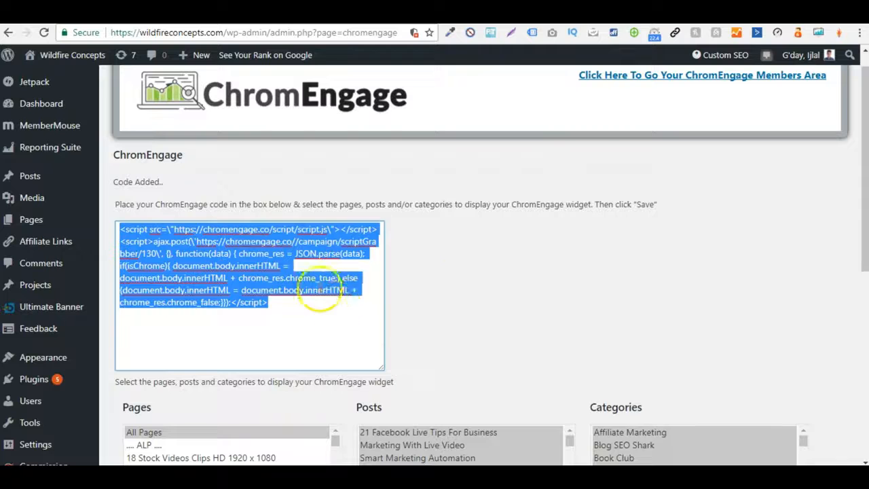
click(589, 298)
drag(864, 170, 853, 262)
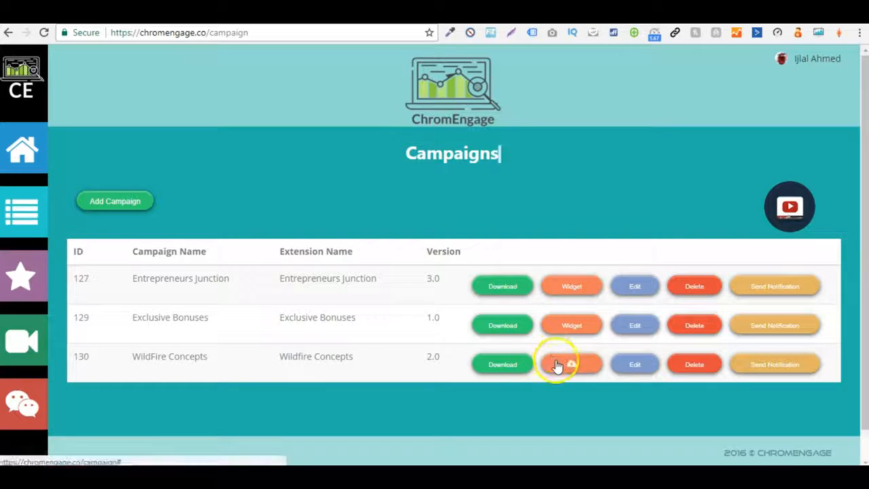
Open the WildFire Concepts campaign's widget settings and review the messages for Chrome and non-Chrome web browsers.
click(556, 364)
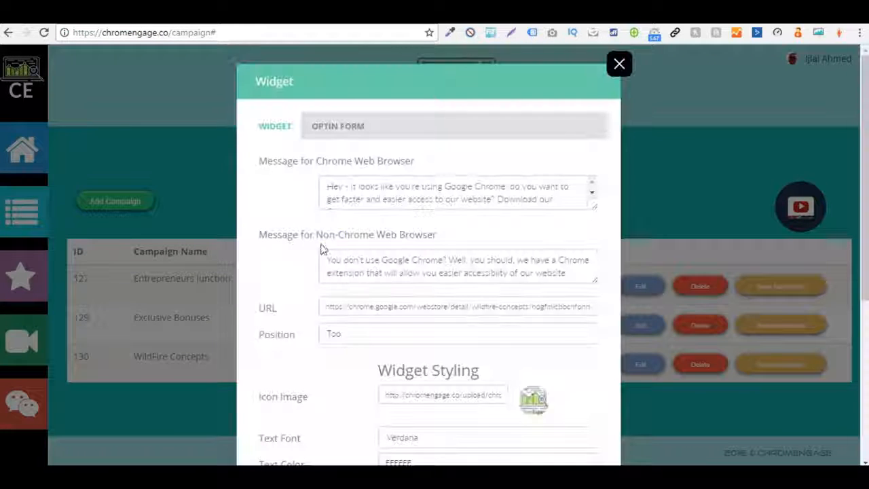
scroll(450, 240, down, 1)
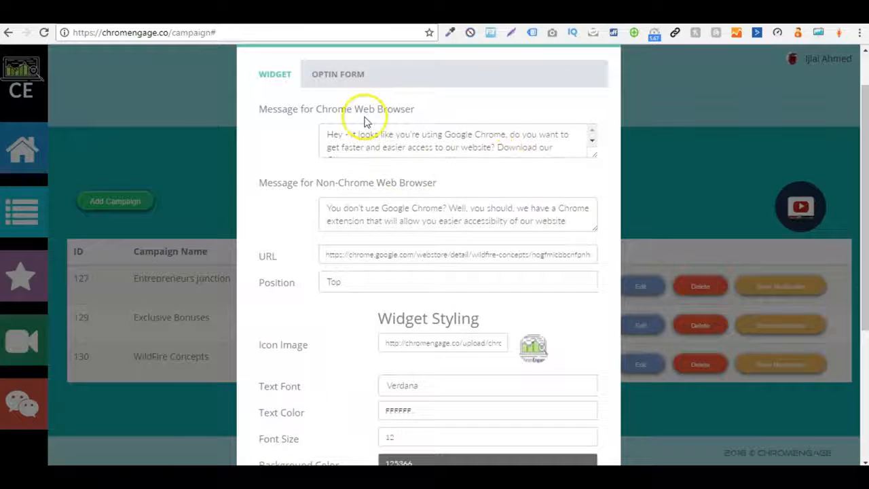
scroll(537, 127, down, 5)
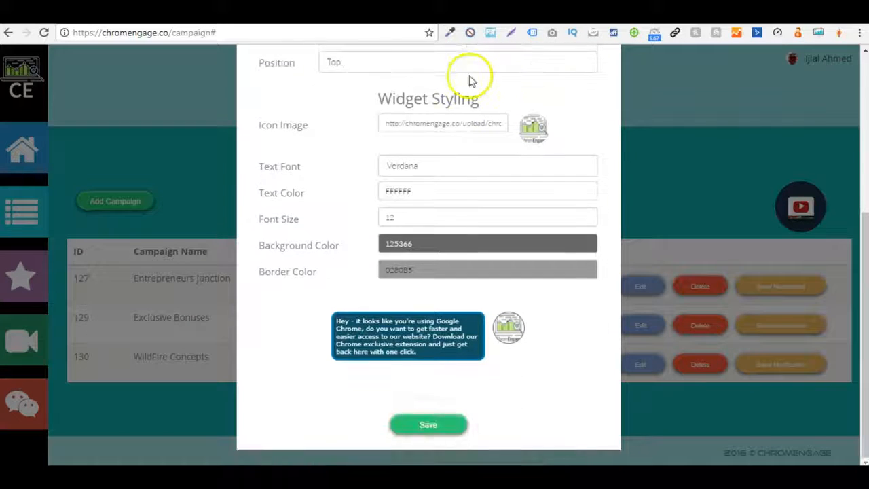
scroll(470, 81, up, 3)
scroll(355, 194, up, 1)
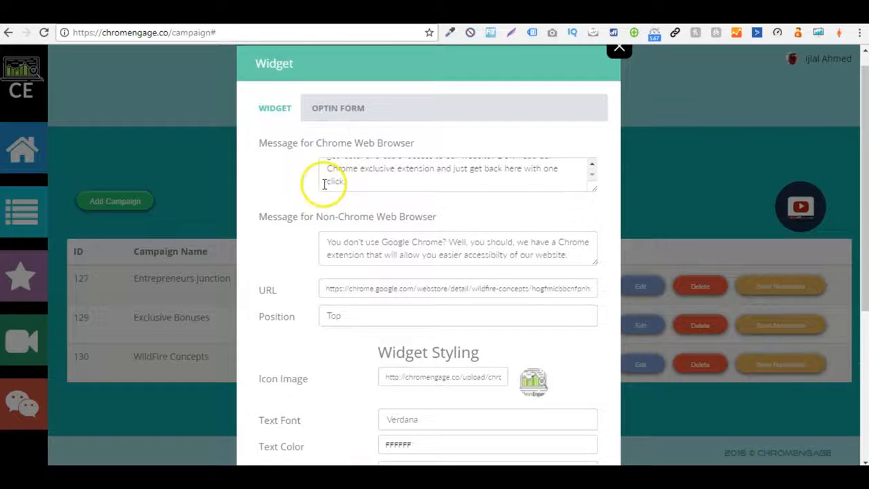
drag(316, 148, 388, 146)
click(398, 146)
drag(320, 145, 423, 141)
click(423, 140)
drag(316, 219, 437, 227)
click(436, 227)
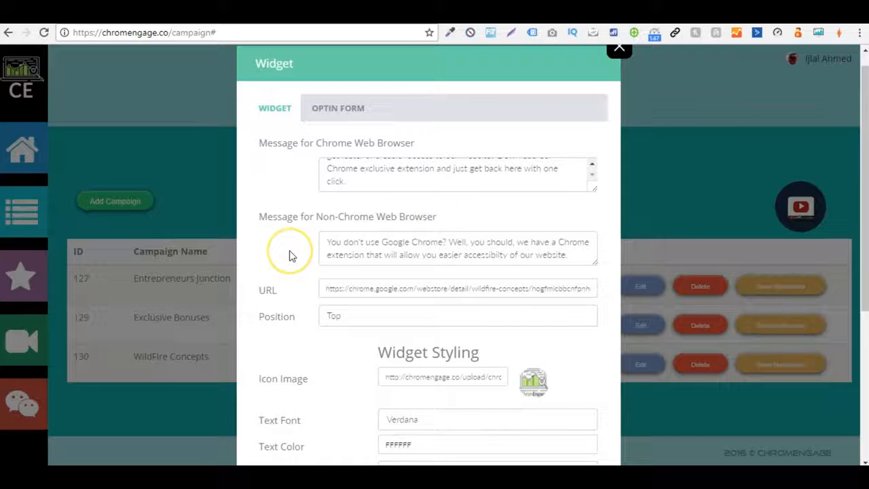
Review the widget's URL, position, styling and preview, and save the widget settings.
scroll(289, 251, down, 1)
scroll(289, 255, down, 1)
click(358, 191)
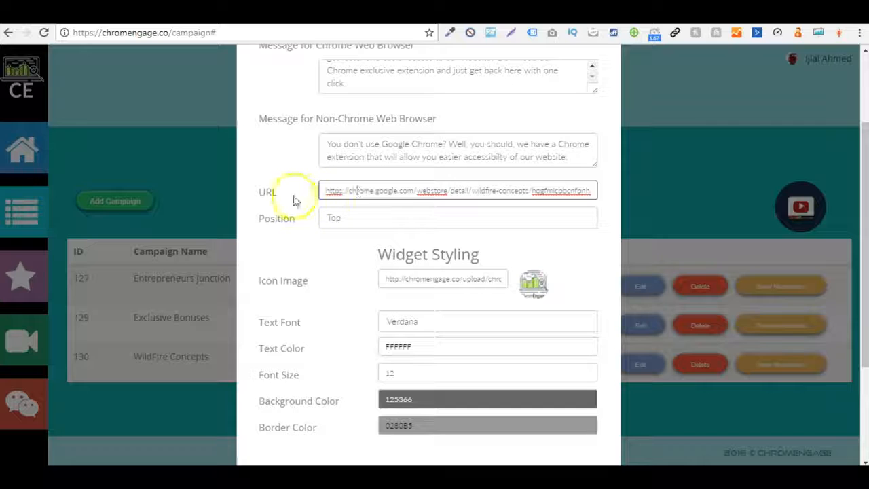
click(374, 233)
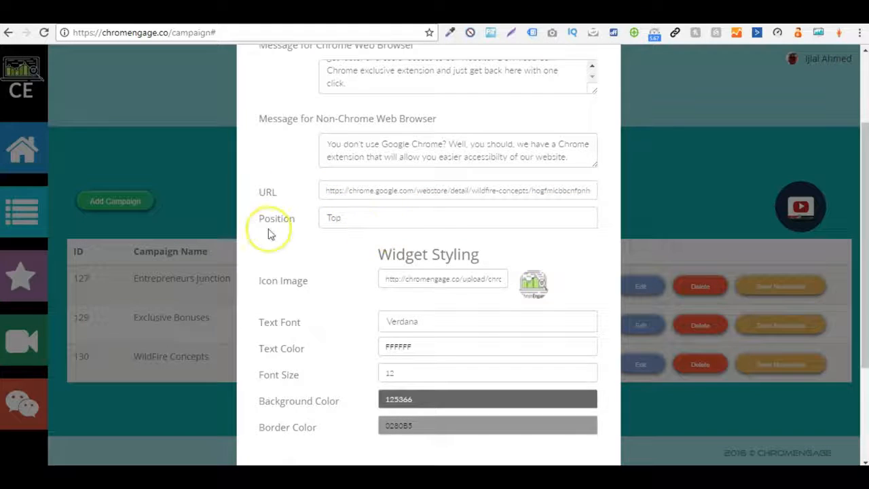
scroll(269, 231, down, 1)
scroll(285, 218, down, 1)
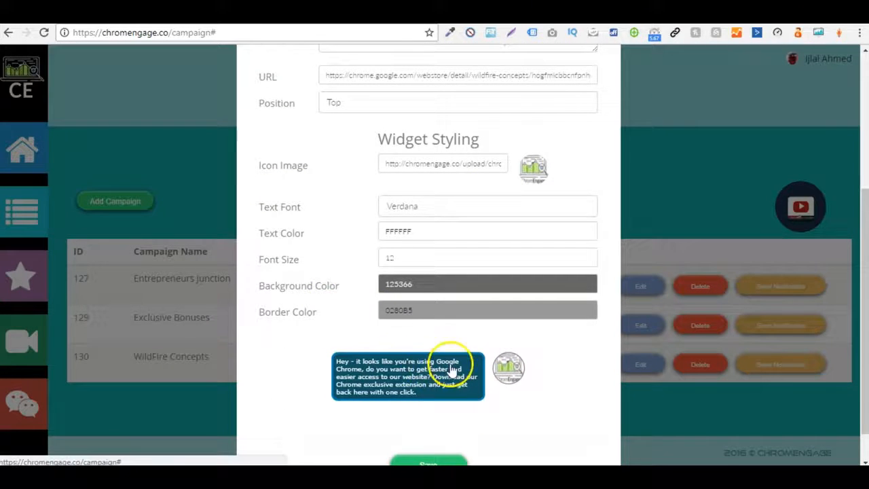
scroll(410, 388, down, 1)
scroll(407, 363, up, 1)
scroll(408, 362, down, 1)
click(417, 422)
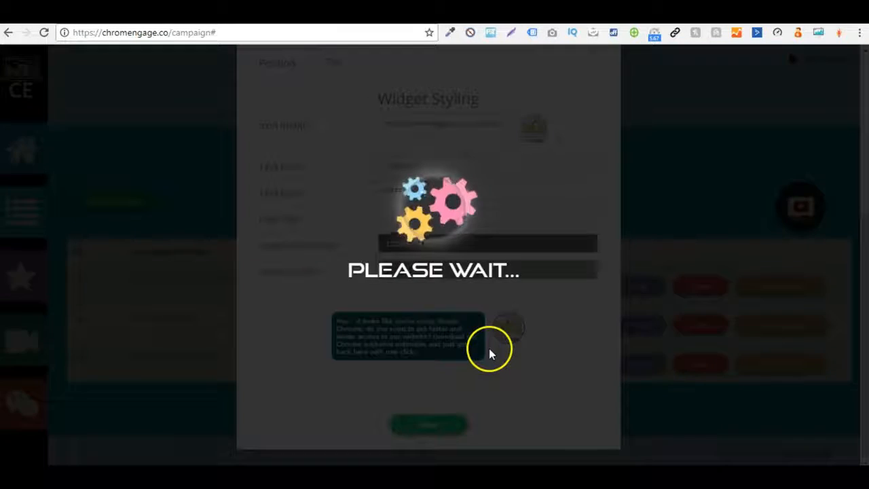
Check the pages, posts and categories selected for the widget in the WordPress plugin, and open the wildfireconcepts.com home page.
scroll(486, 380, down, 1)
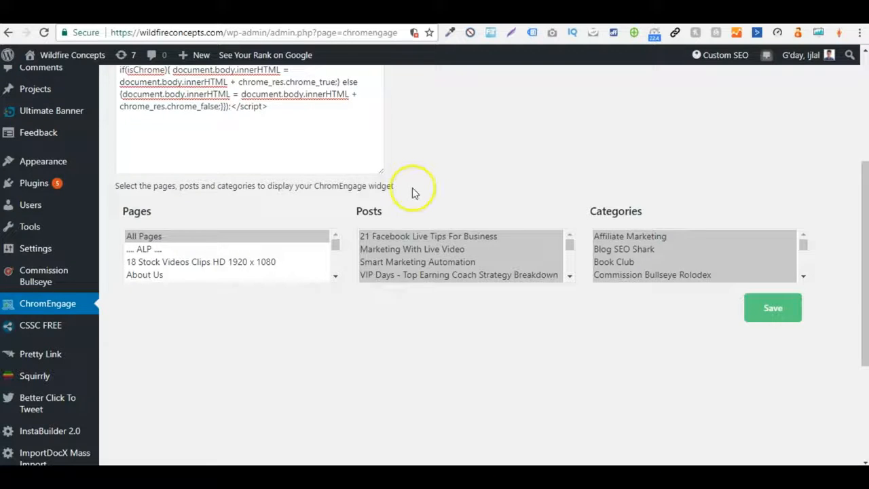
scroll(413, 193, up, 4)
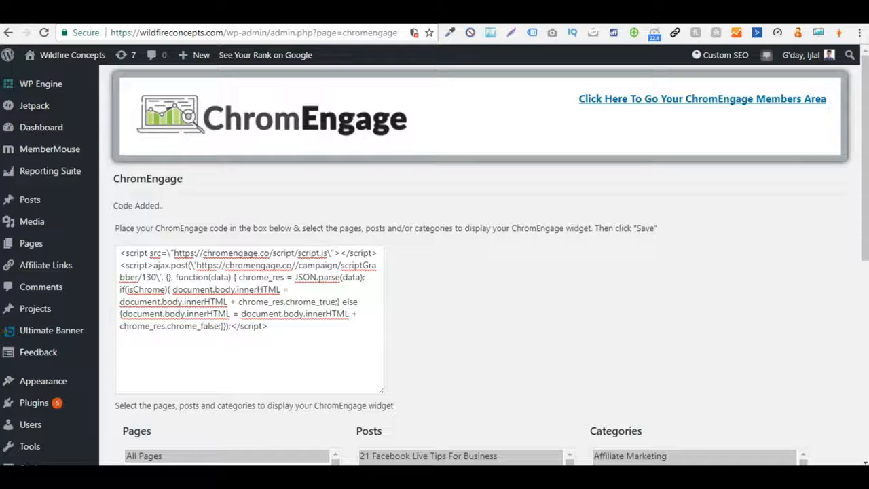
click(615, 99)
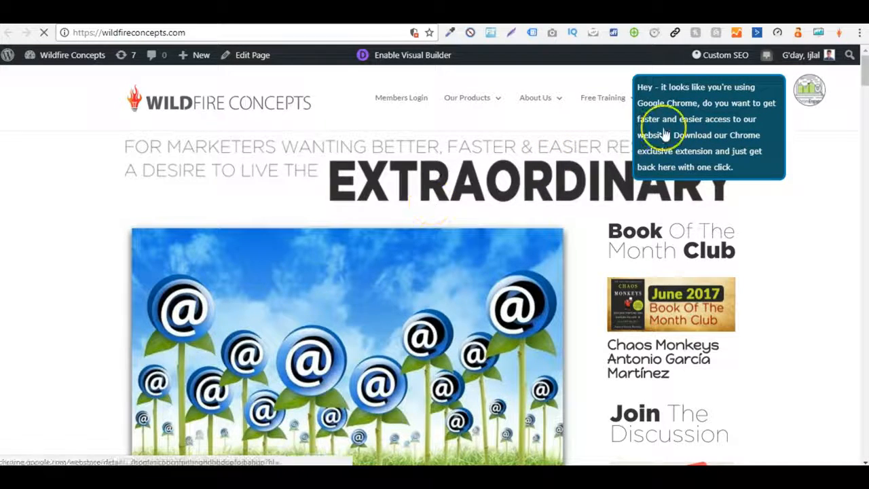
Follow the widget on the home page to the Wildfire Concepts store listing, check its installation status, and close the listing.
click(664, 134)
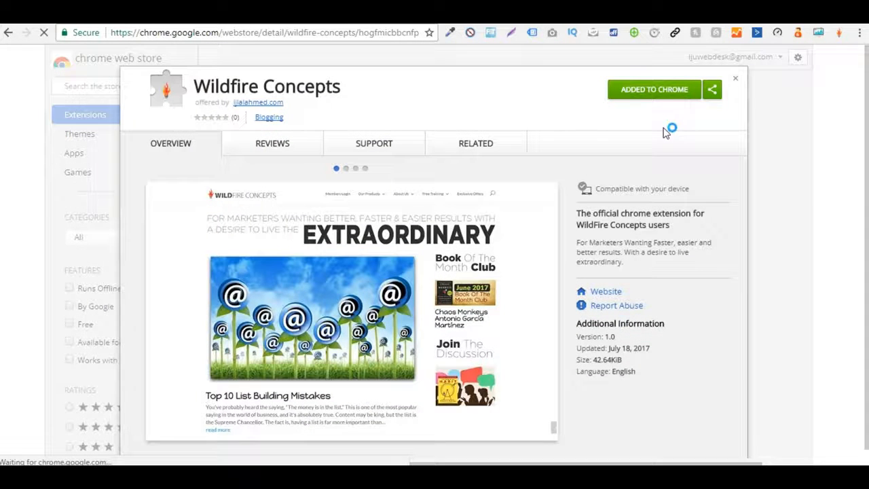
click(655, 91)
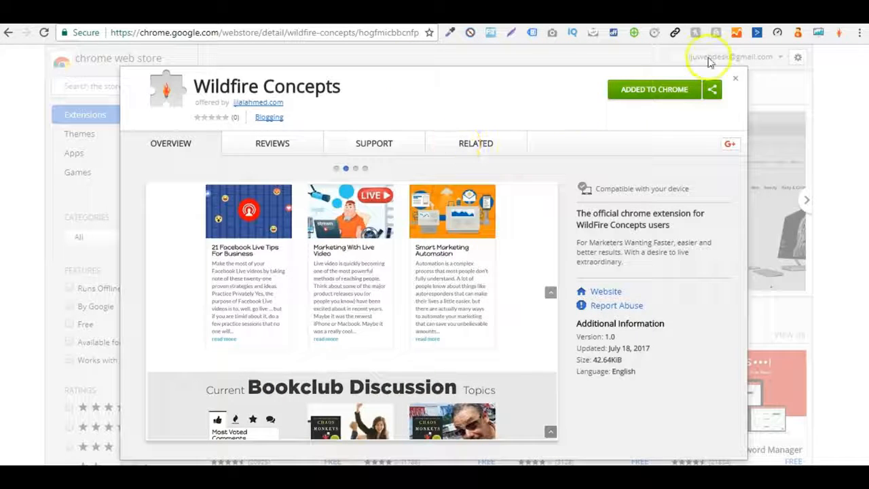
click(737, 81)
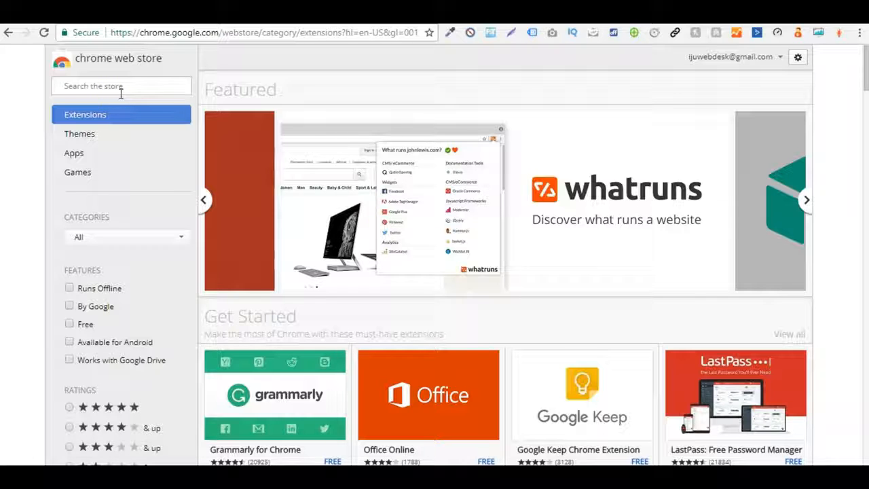
Search the Chrome Web Store for "Dizign".
click(121, 92)
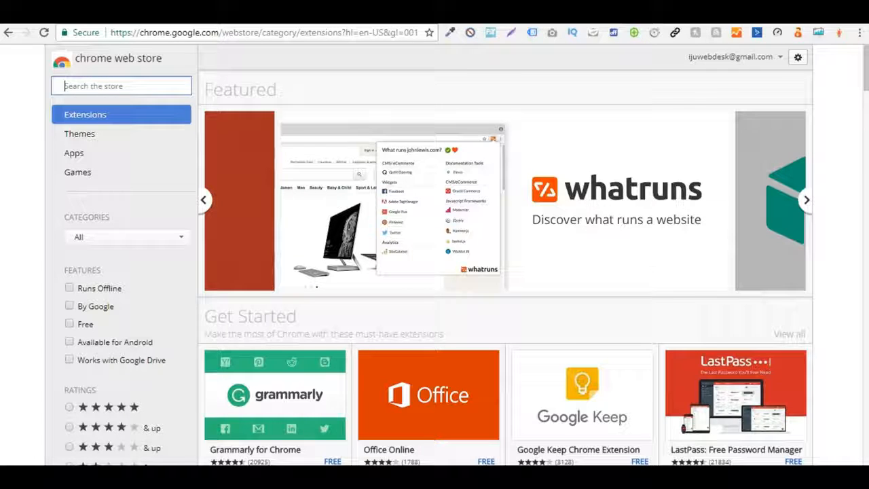
text(Easy)
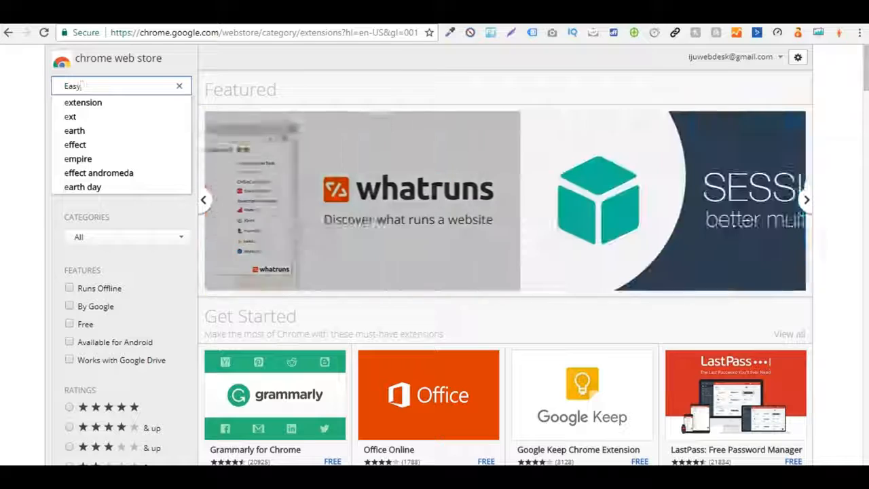
text( Des)
key(ctrl+a)
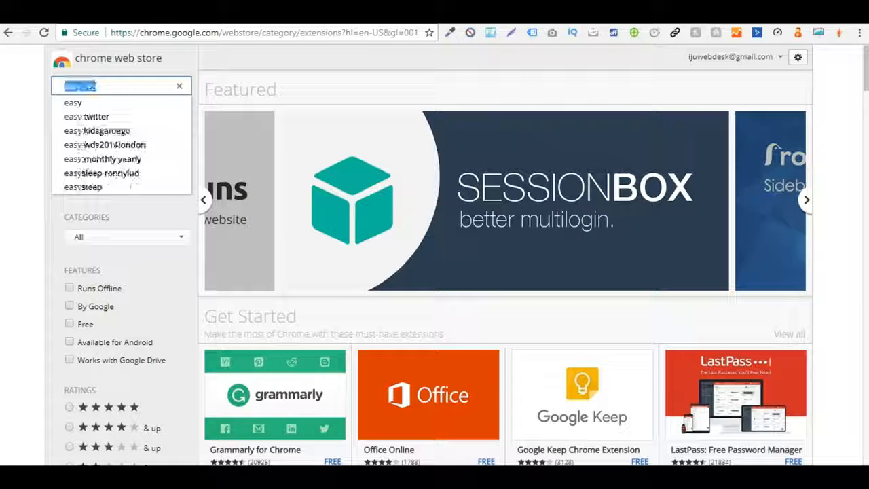
text(Dizign)
key(Return)
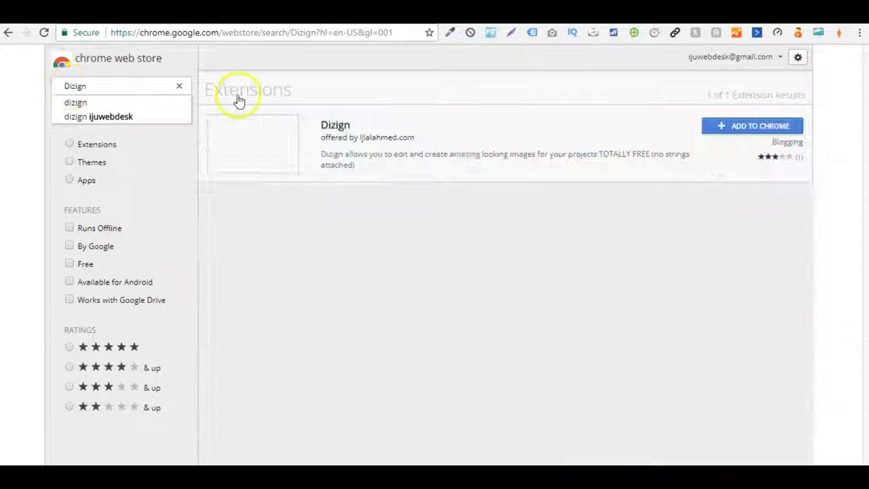
Open the Dizign extension's store listing and view its overview.
click(549, 149)
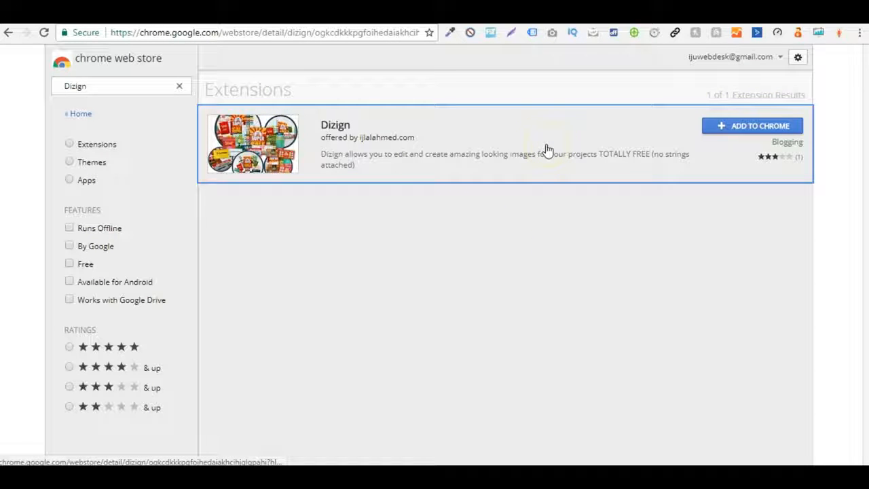
click(550, 301)
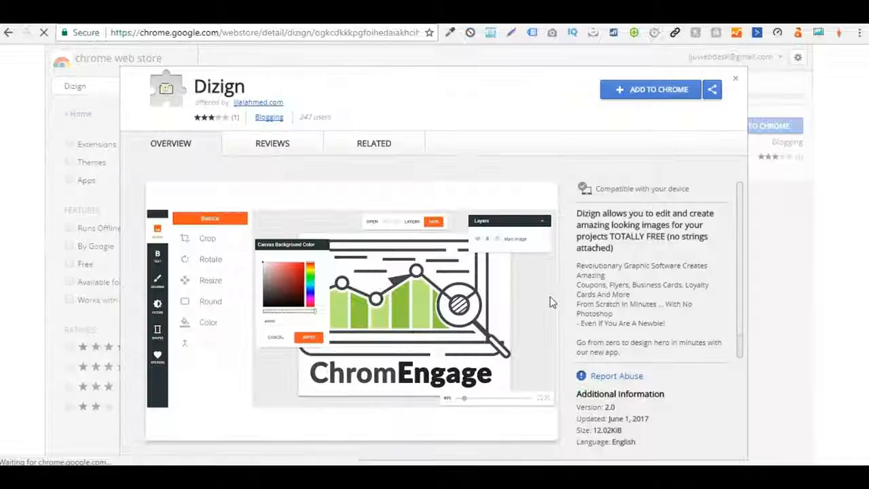
click(402, 223)
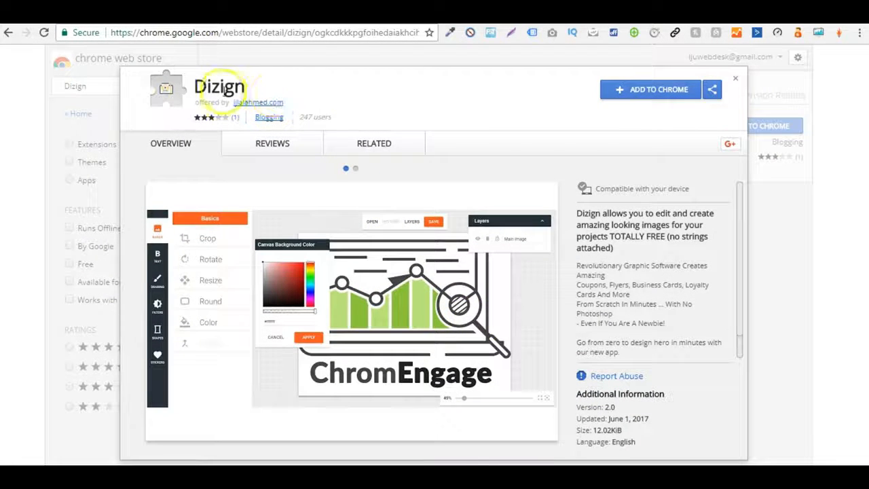
Highlight the user count in the Dizign store listing's header, then clear the selection.
triple_click(301, 119)
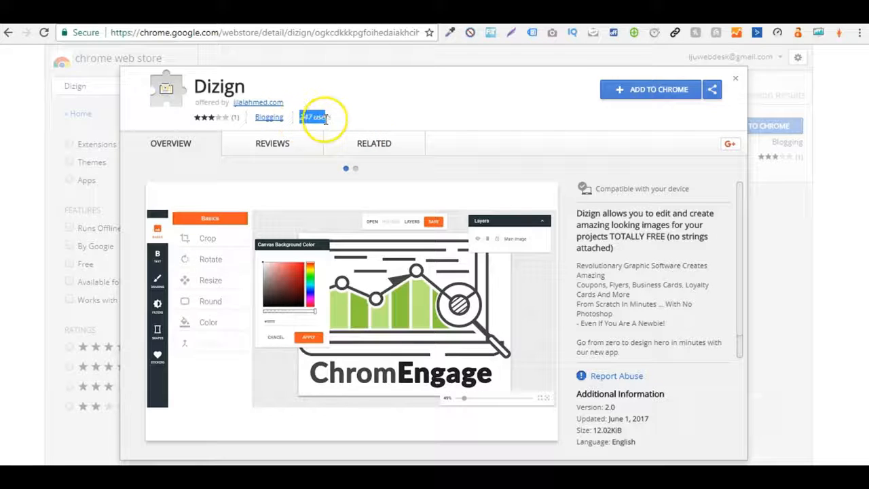
click(370, 128)
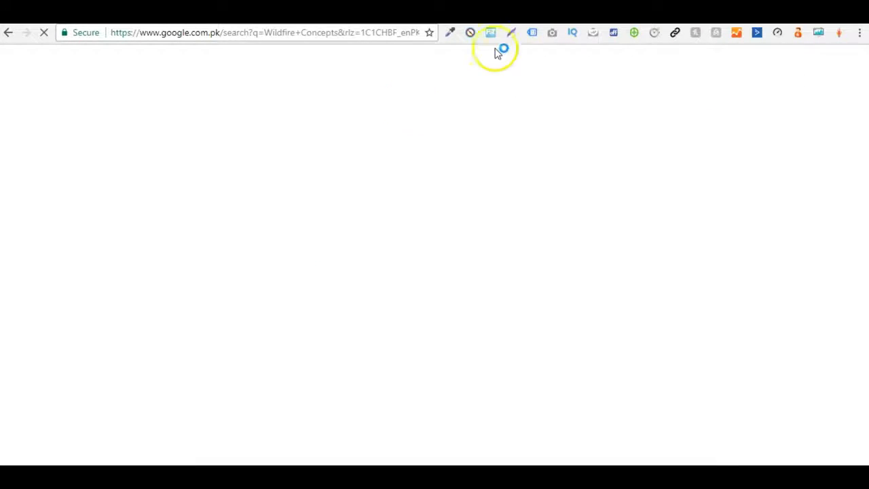
Search Google for "easy design suite" from the Wildfire Concepts results page.
click(388, 33)
text(sy Desi)
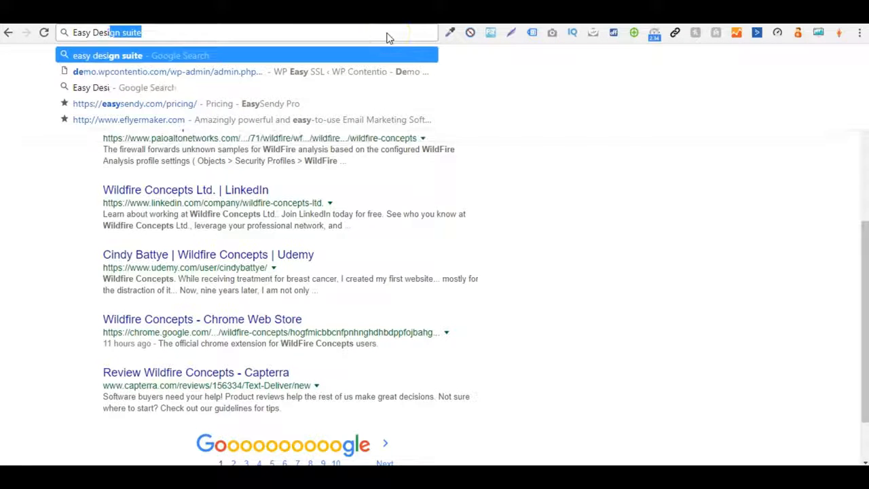
key(Return)
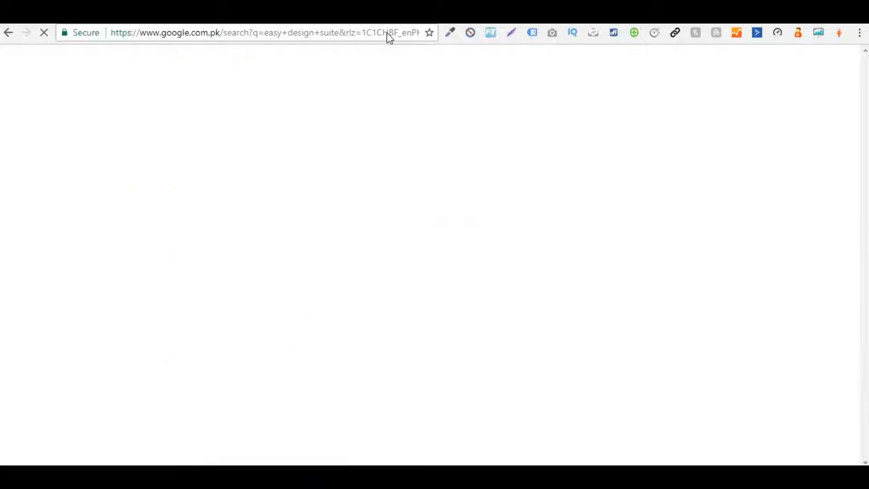
Look through the easy design suite search results and open the Dizign - Chrome Web Store result.
scroll(507, 172, down, 2)
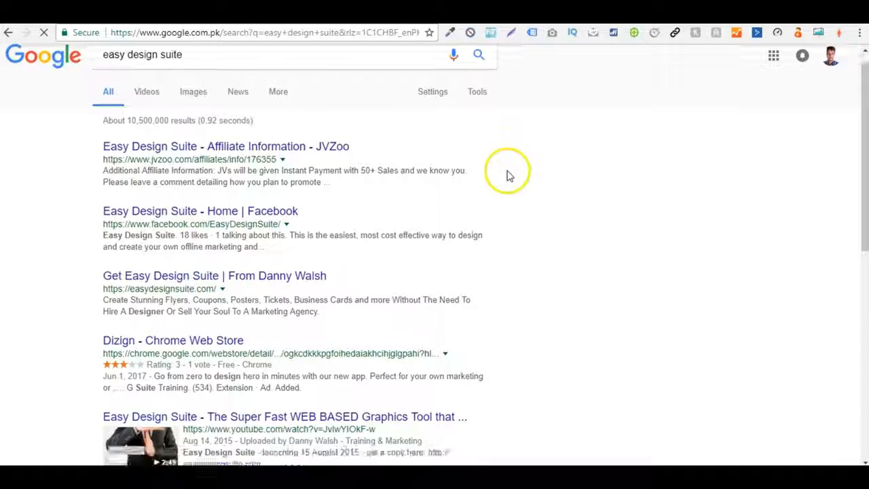
scroll(570, 284, down, 4)
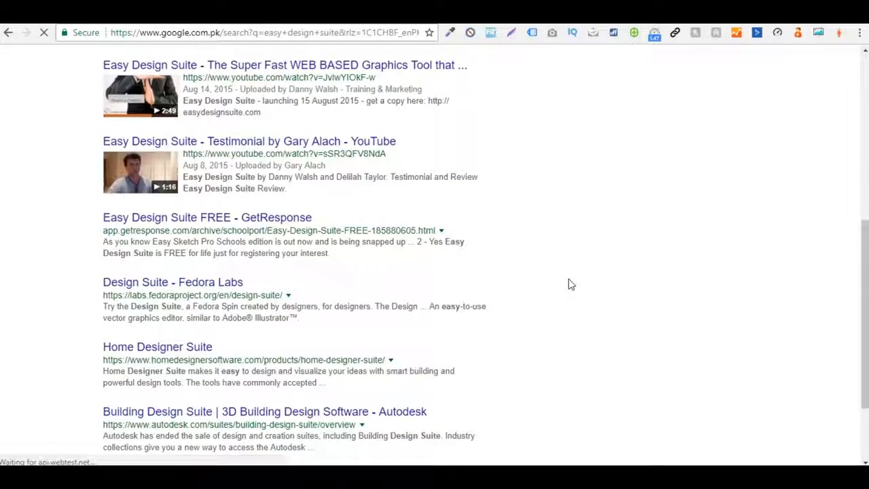
scroll(570, 283, down, 1)
scroll(569, 283, up, 5)
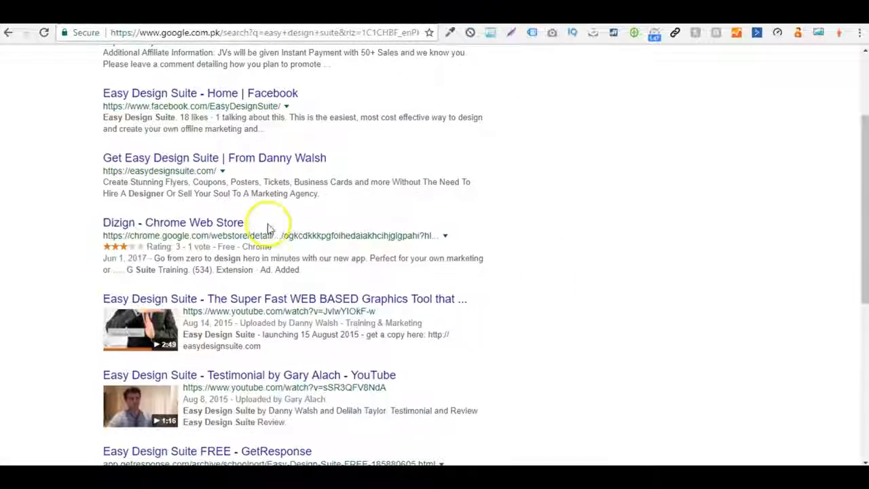
click(199, 229)
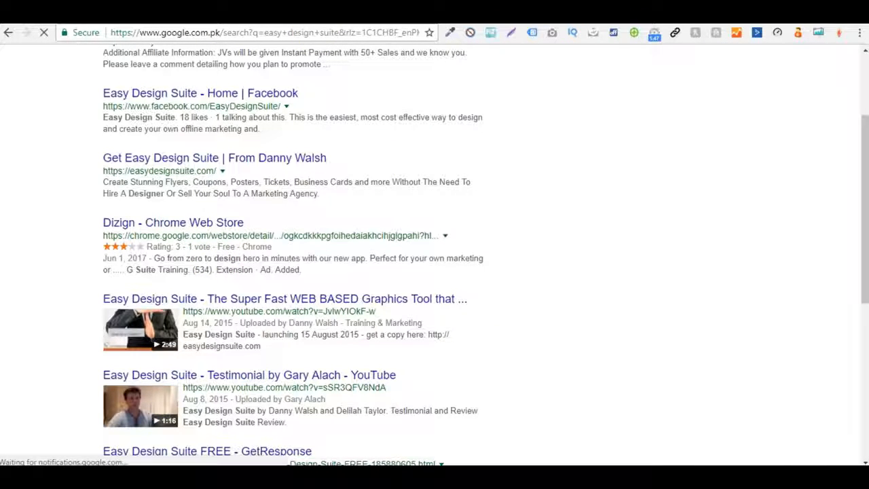
Return to the already loaded Dizign store listing and highlight its number of users.
click(313, 140)
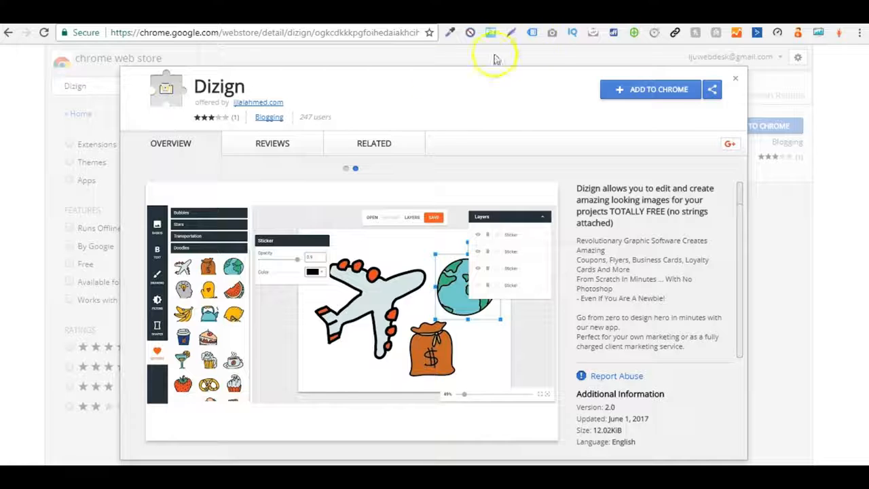
drag(300, 117, 334, 121)
click(435, 72)
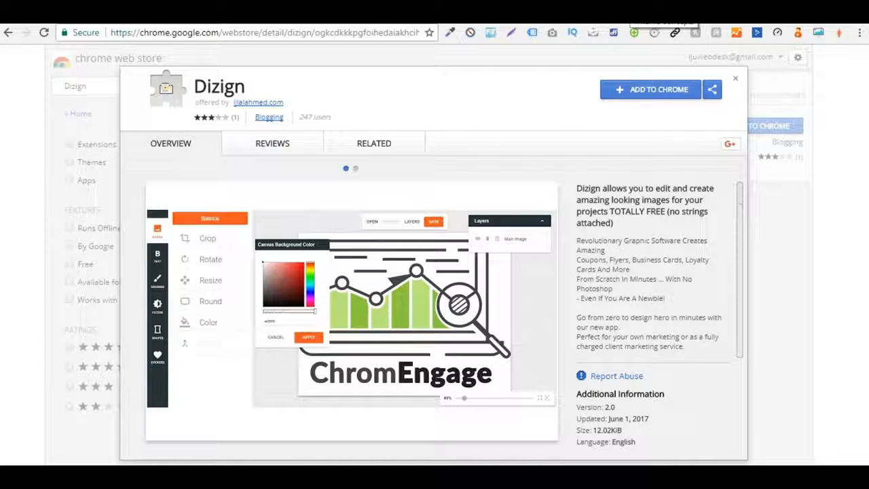
drag(300, 118, 350, 116)
click(350, 116)
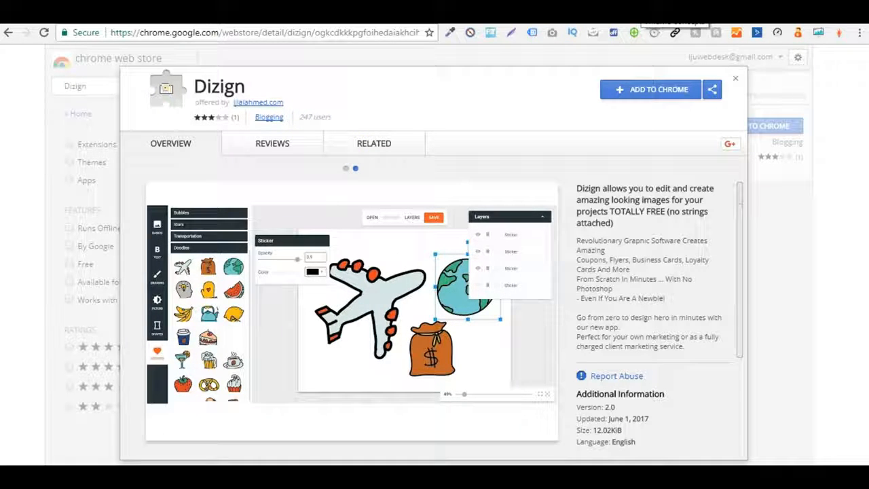
Try to view the Dizign store listing opened from the Google search results.
click(654, 32)
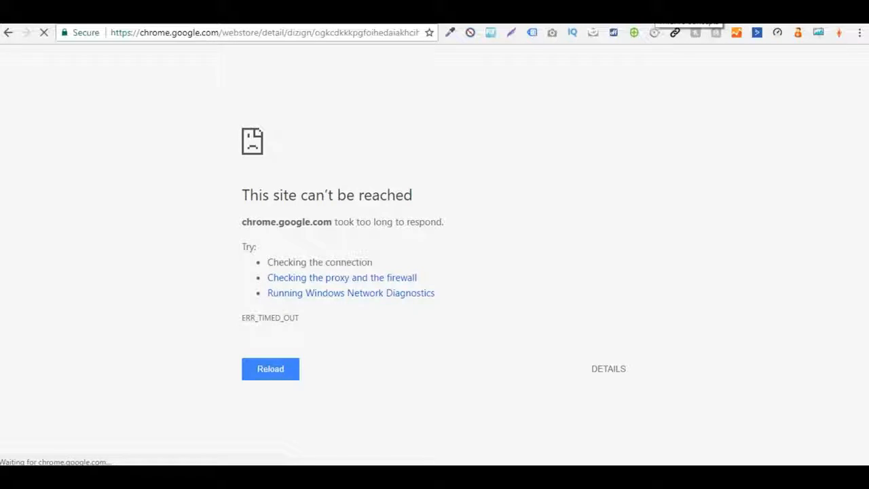
click(603, 243)
click(686, 72)
click(567, 147)
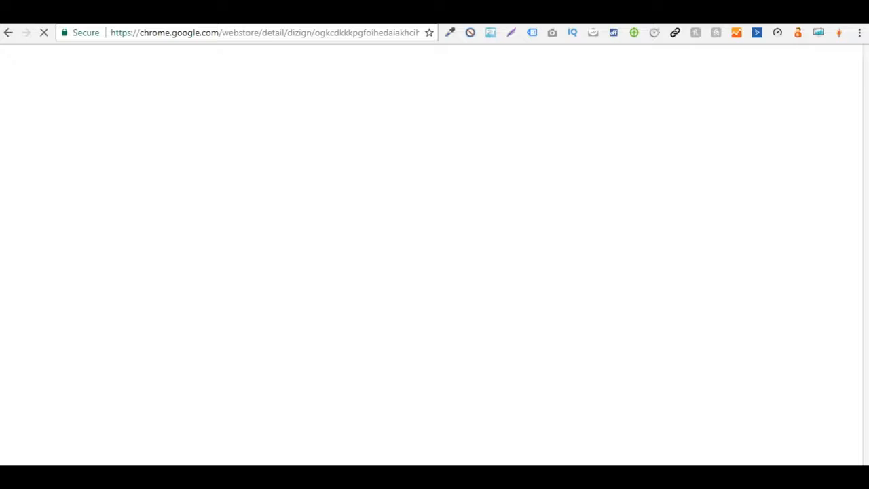